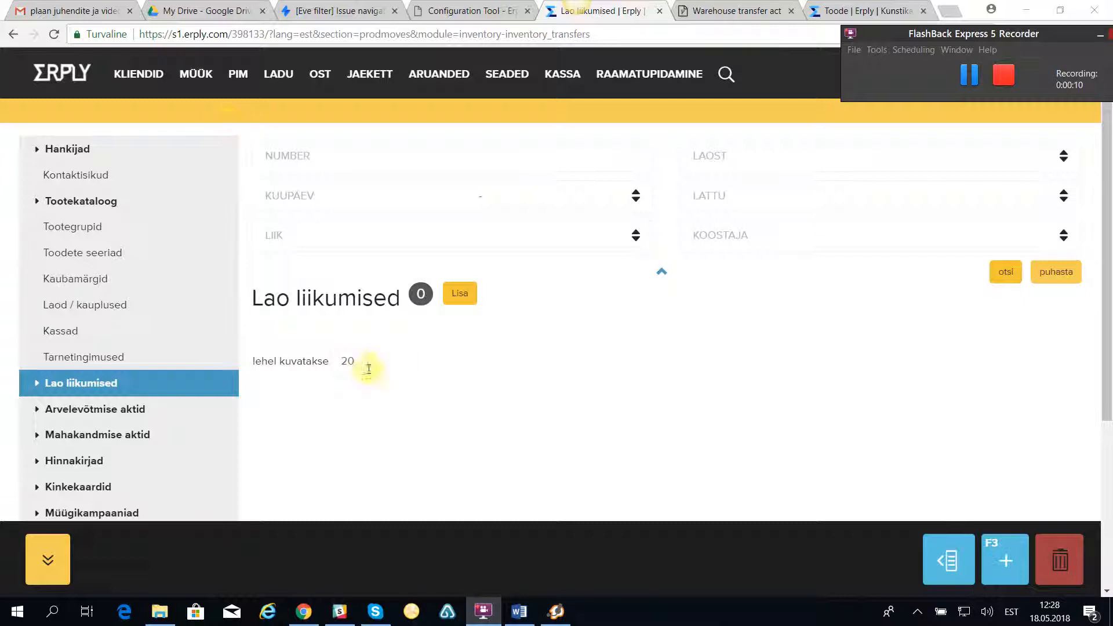
# Open the sales invoices list and filter it by document type Saateleht.
pyautogui.click(185, 120)
pyautogui.rightClick(185, 132)
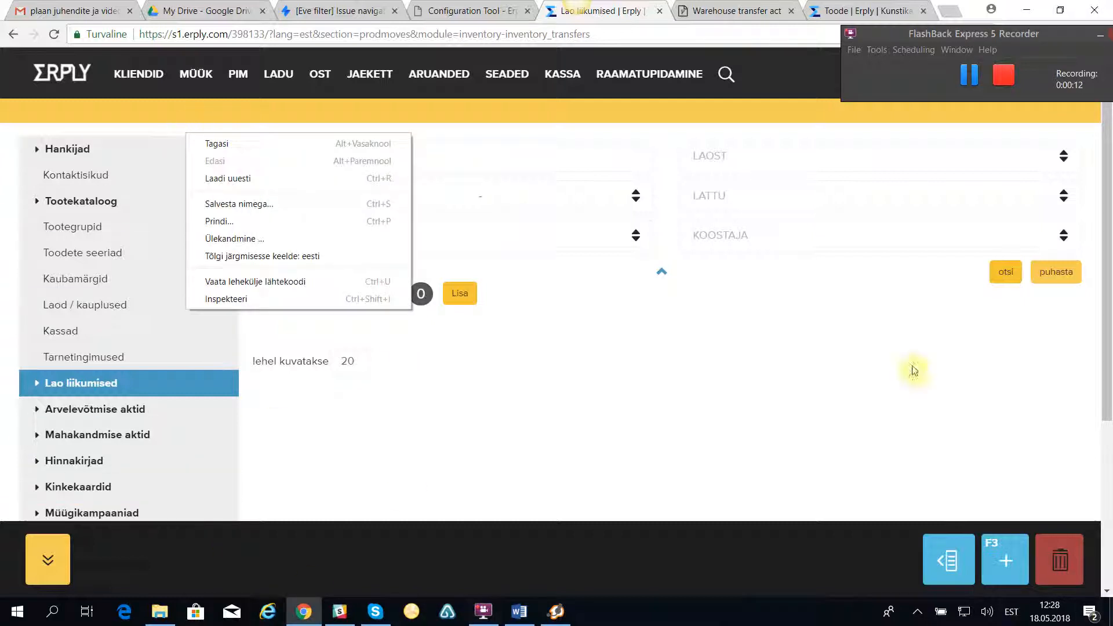
pyautogui.click(193, 76)
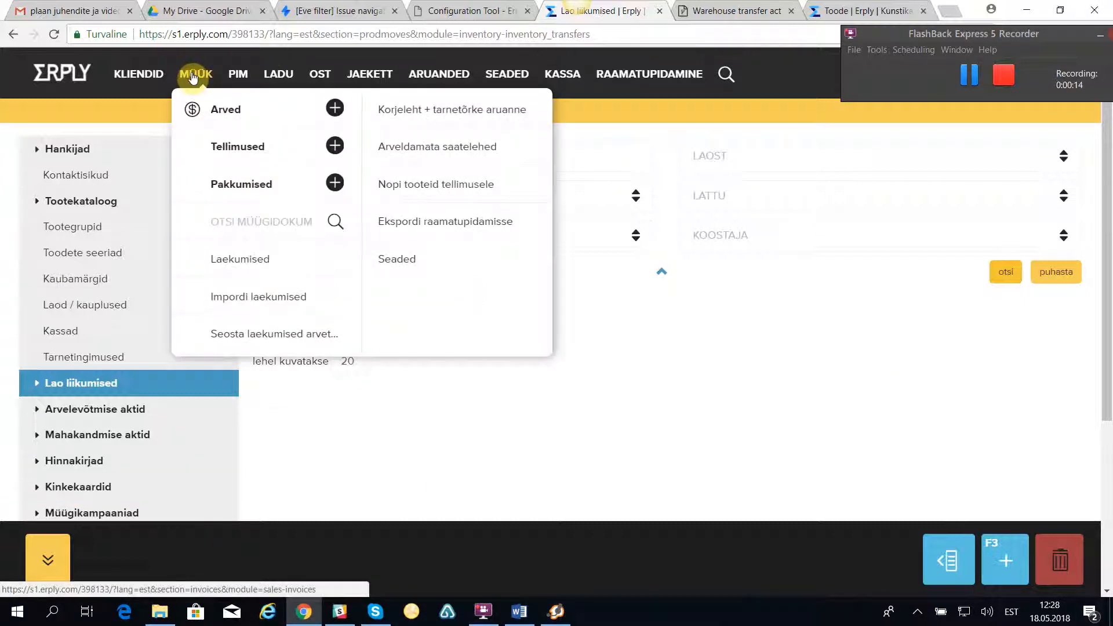
pyautogui.click(232, 112)
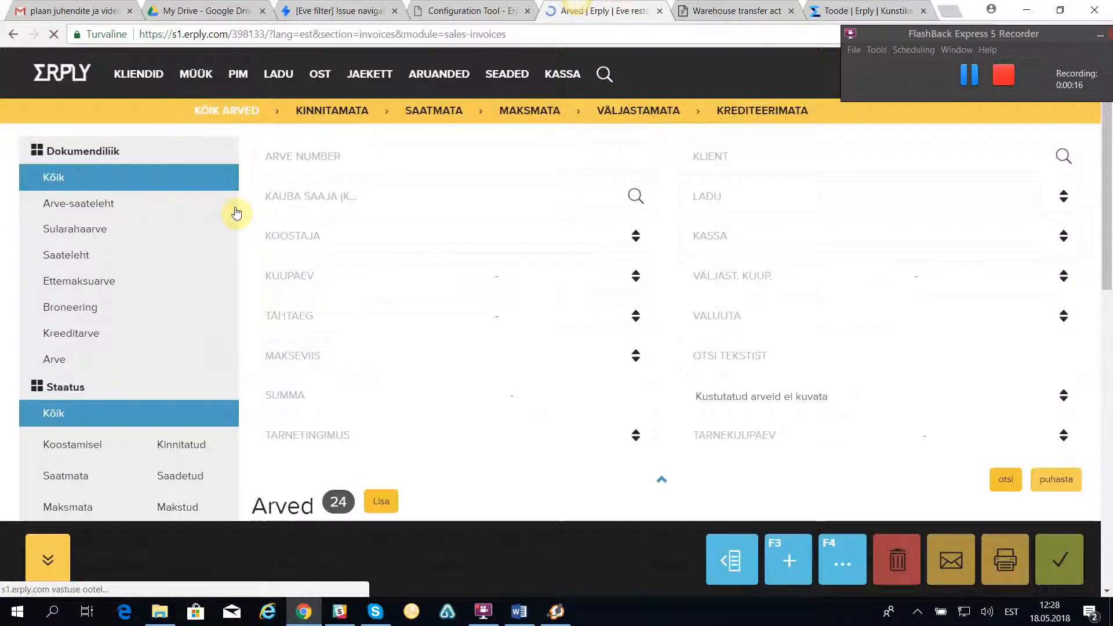
pyautogui.click(55, 265)
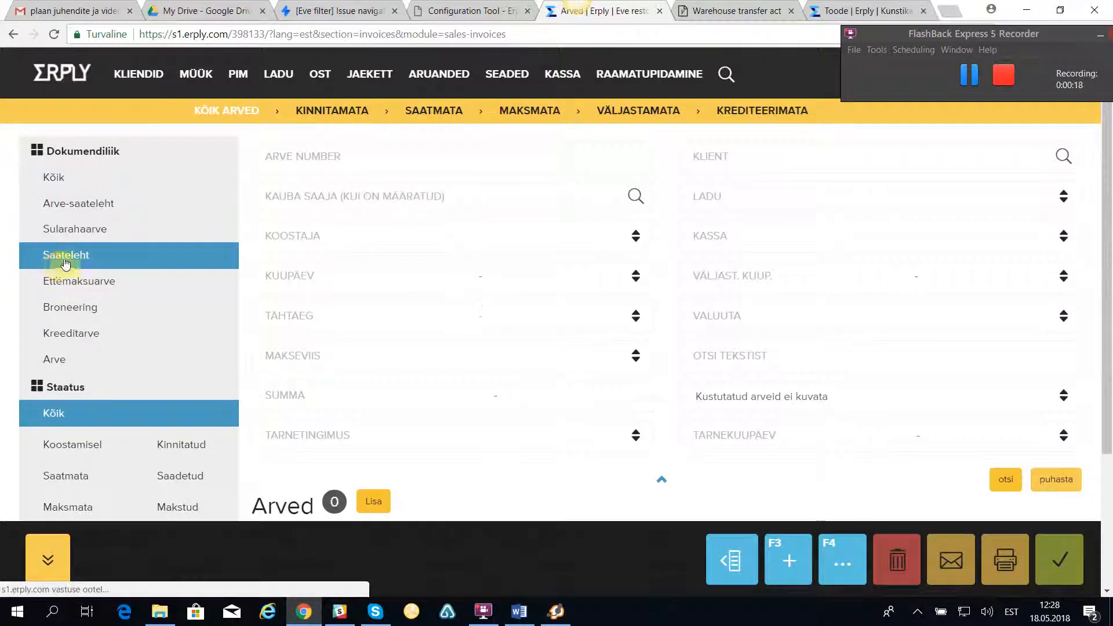
# Add a new sales document and set its type to Saateleht.
pyautogui.scroll(-3, 348, 342)
pyautogui.click(376, 355)
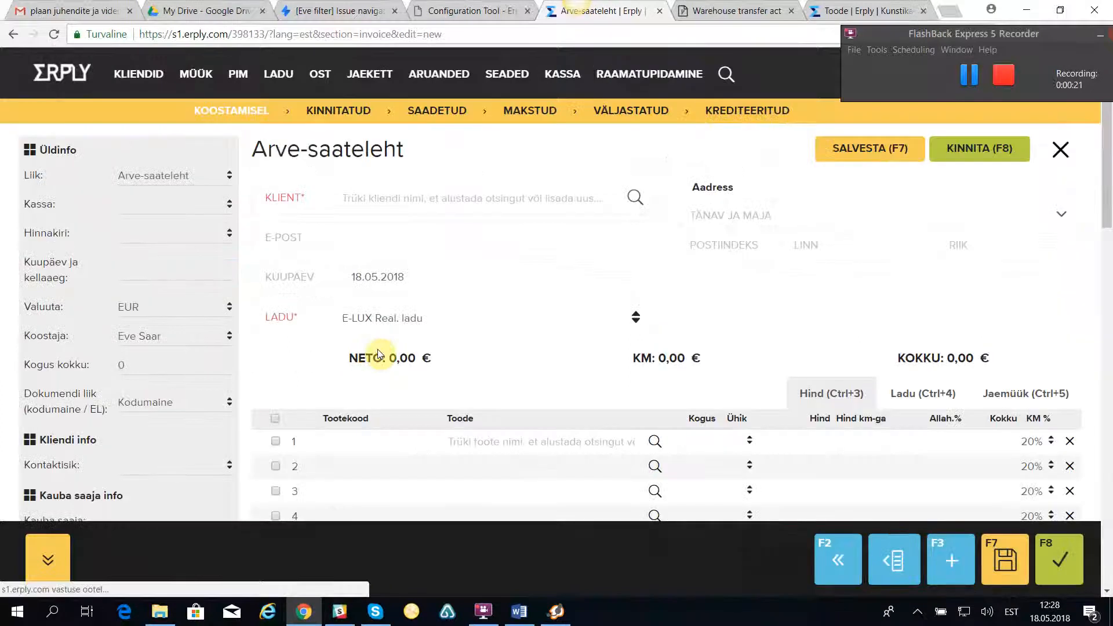
pyautogui.click(224, 177)
pyautogui.click(205, 243)
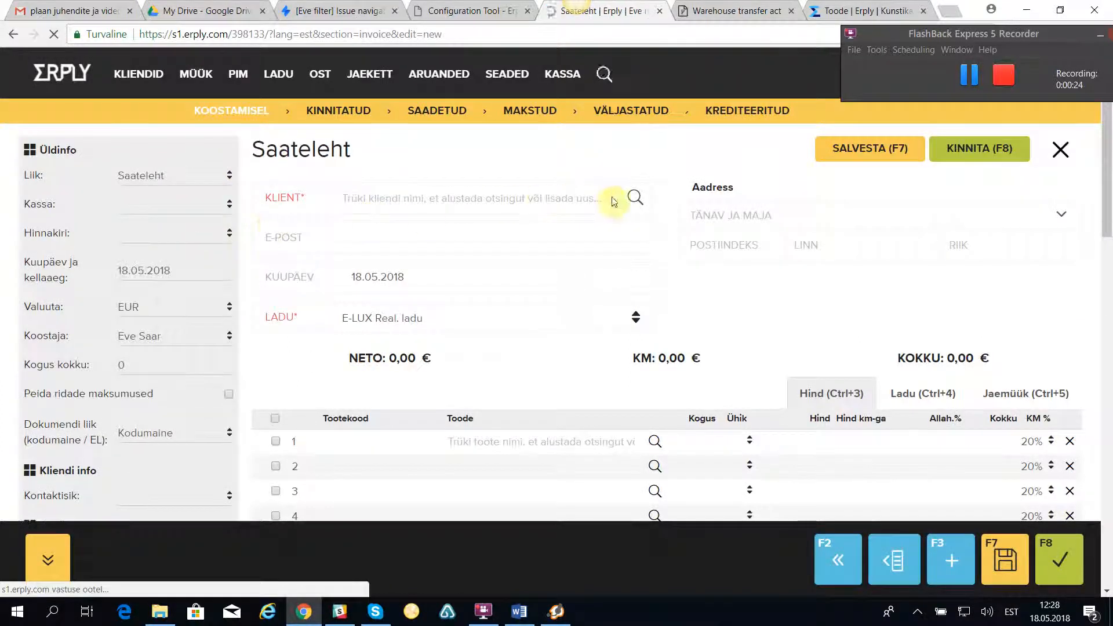
# Fill in the delivery note with client E-LUX Kodutehnika and the products Kohvimasin Queen M2 and Pump Domo 10.
pyautogui.click(635, 200)
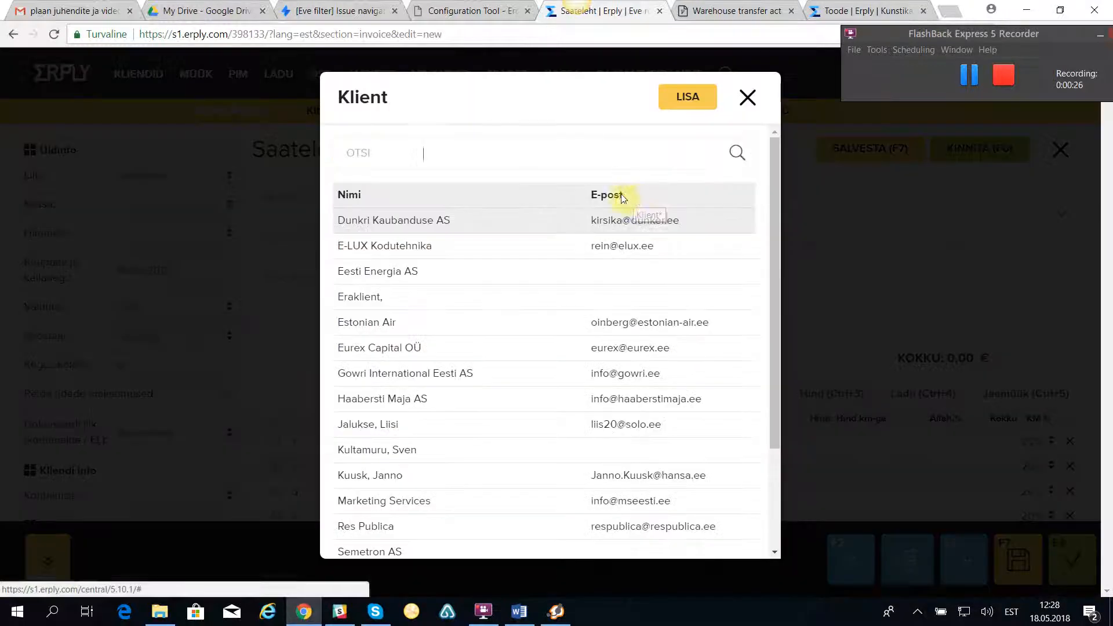
pyautogui.click(359, 252)
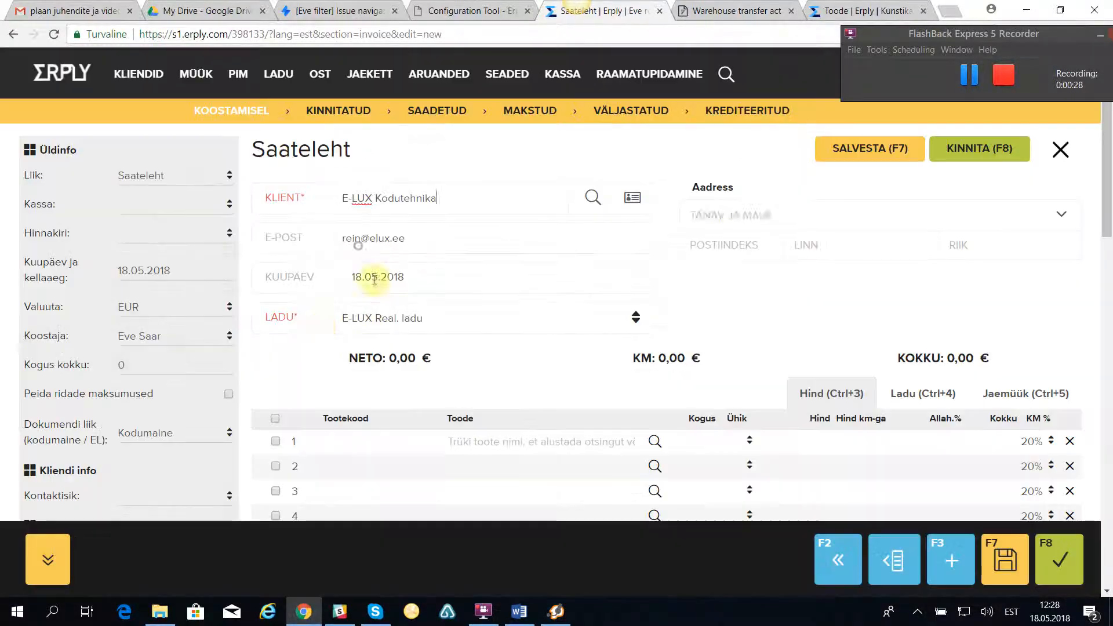
pyautogui.click(654, 442)
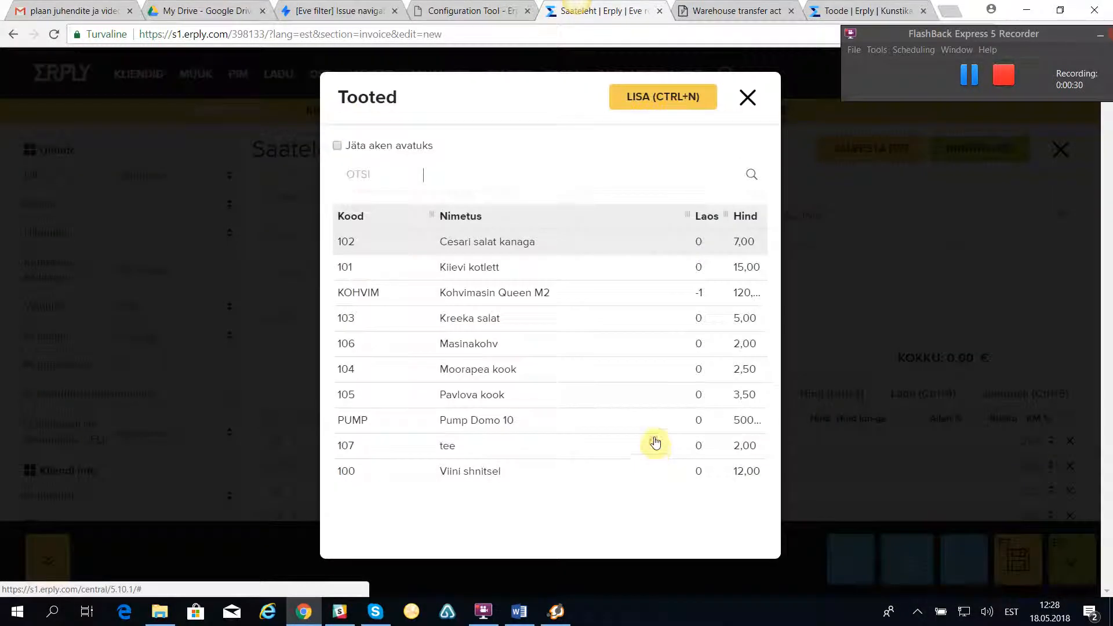
pyautogui.click(459, 299)
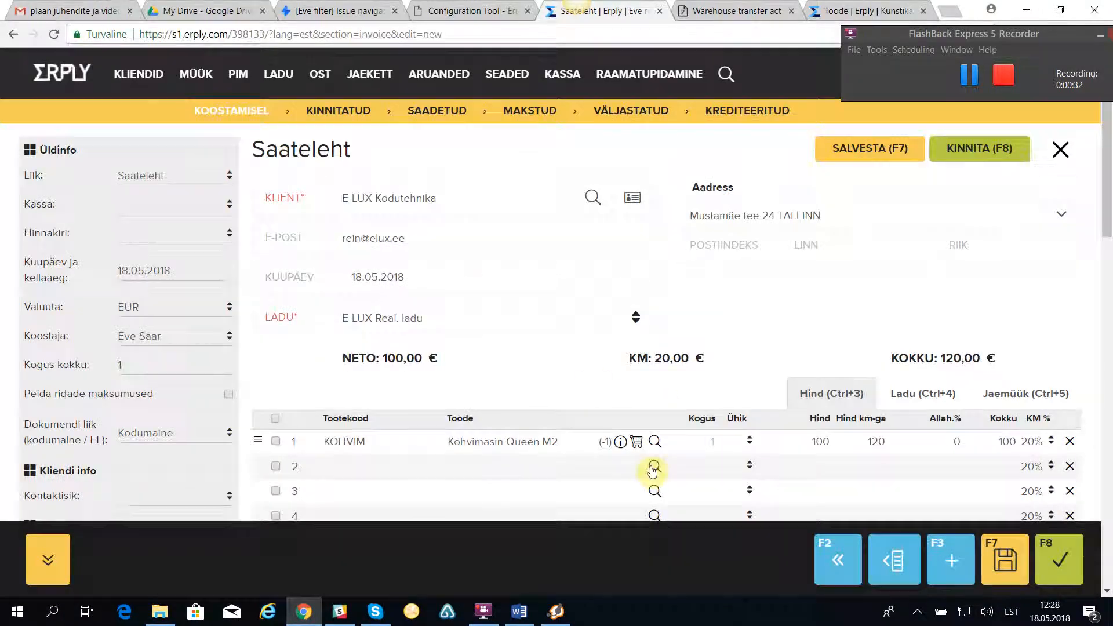
pyautogui.click(653, 467)
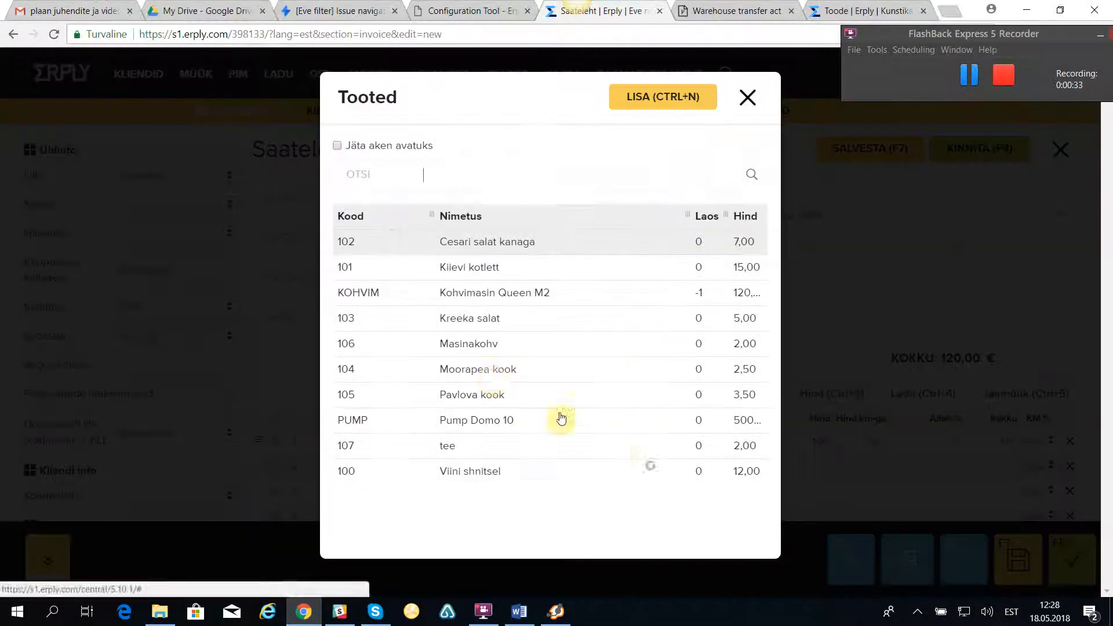
pyautogui.click(487, 423)
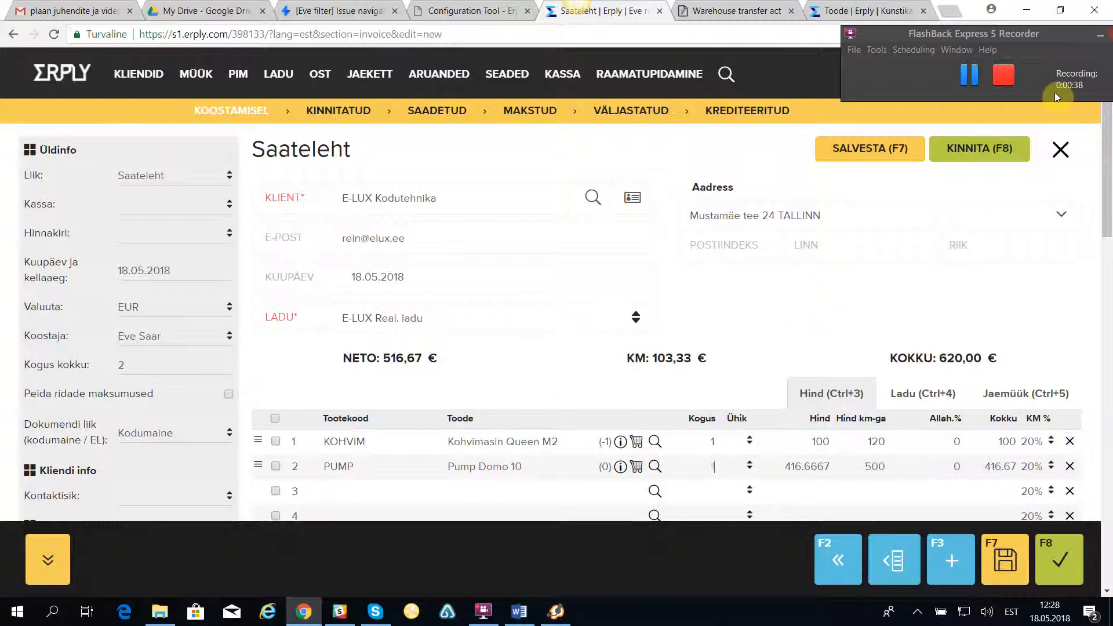
# Confirm the delivery note and issue its goods, closing the packing list printout.
pyautogui.click(978, 152)
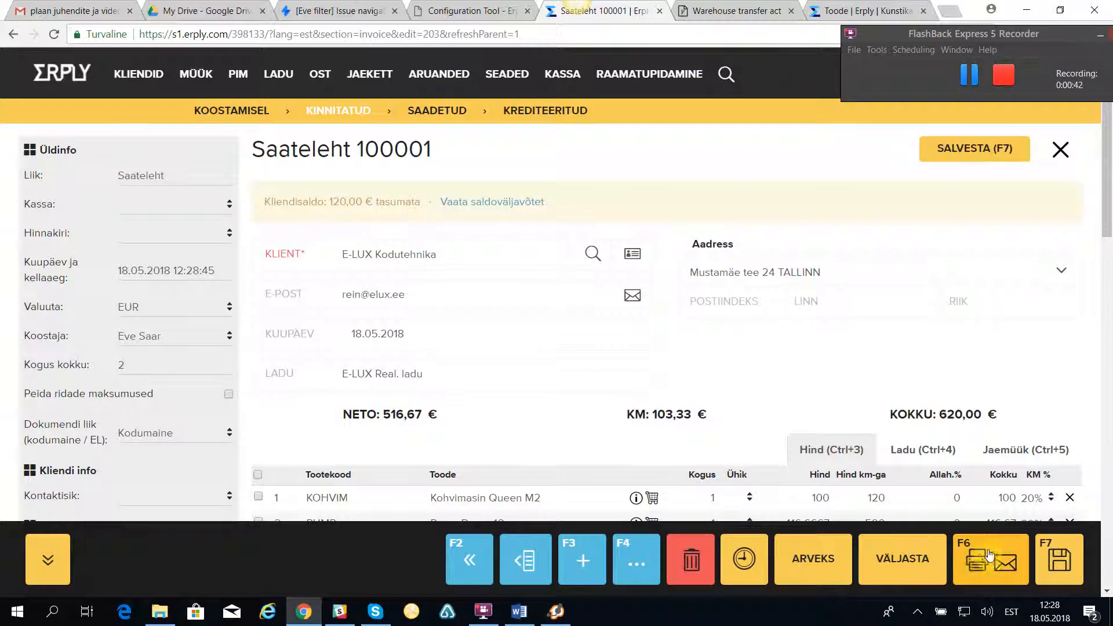
pyautogui.click(901, 561)
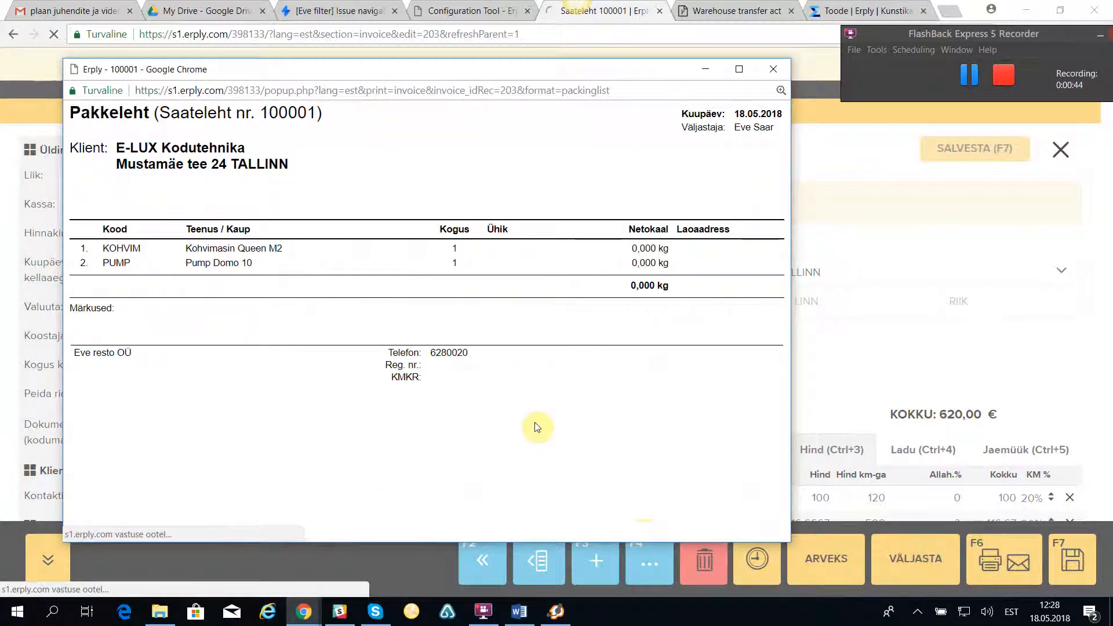
pyautogui.click(776, 68)
# View the standard printout of the delivery note and close it.
pyautogui.click(1021, 563)
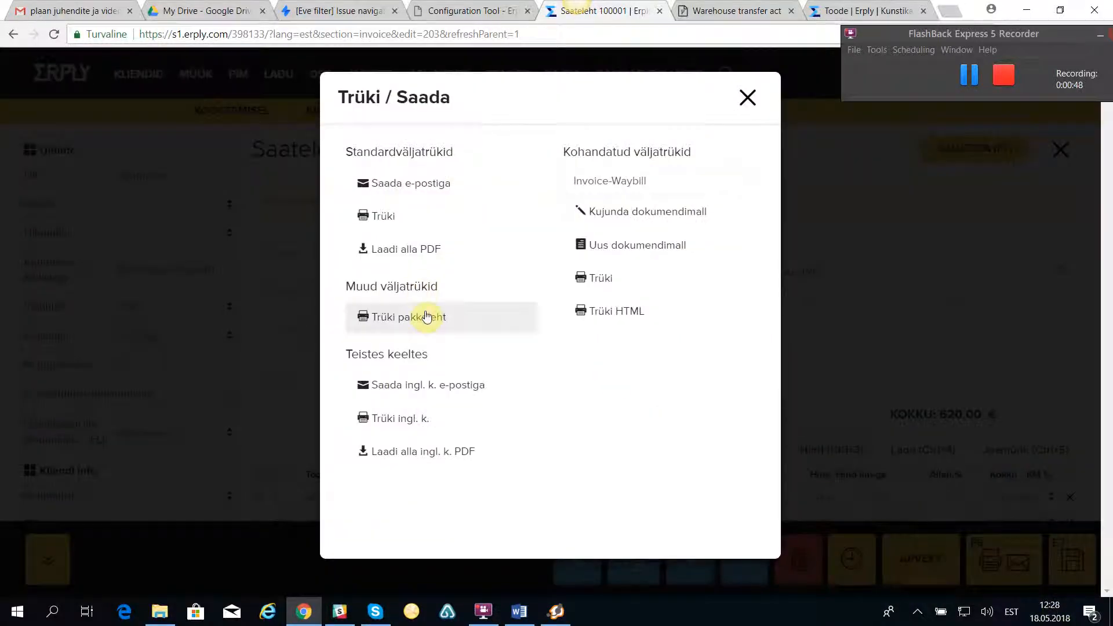
pyautogui.click(389, 216)
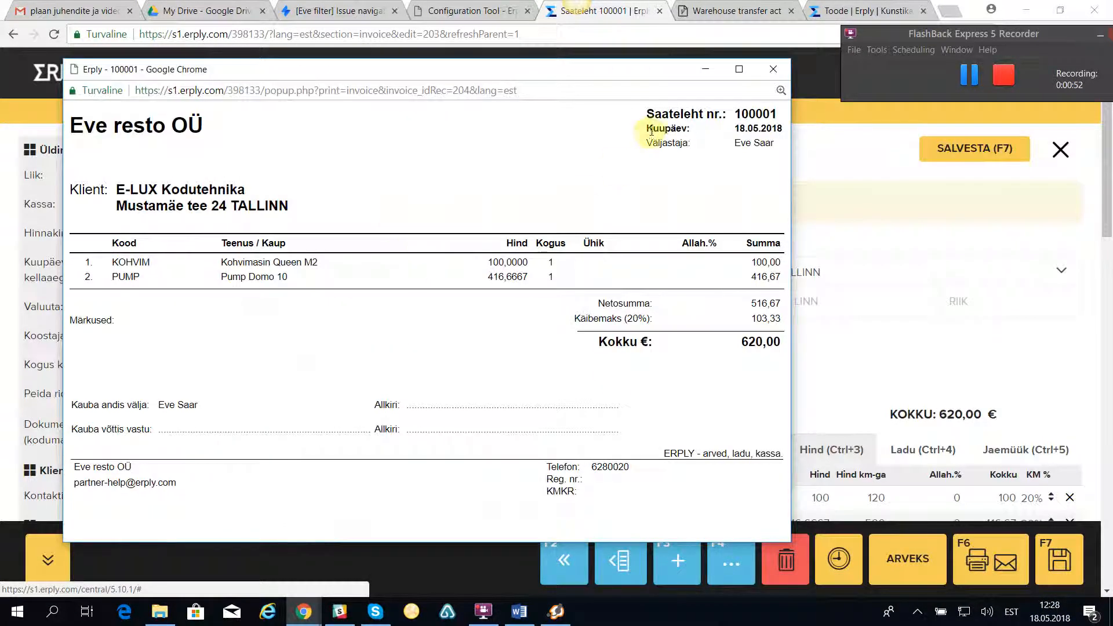
pyautogui.click(773, 69)
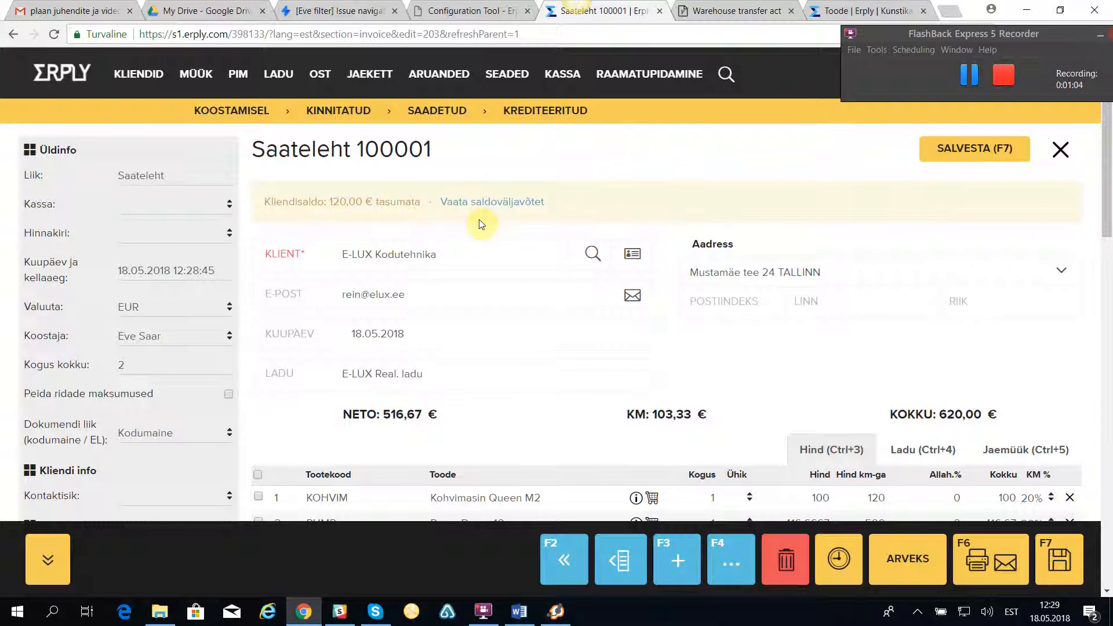
# Return to the sales invoices list and show only Saateleht documents.
pyautogui.click(202, 78)
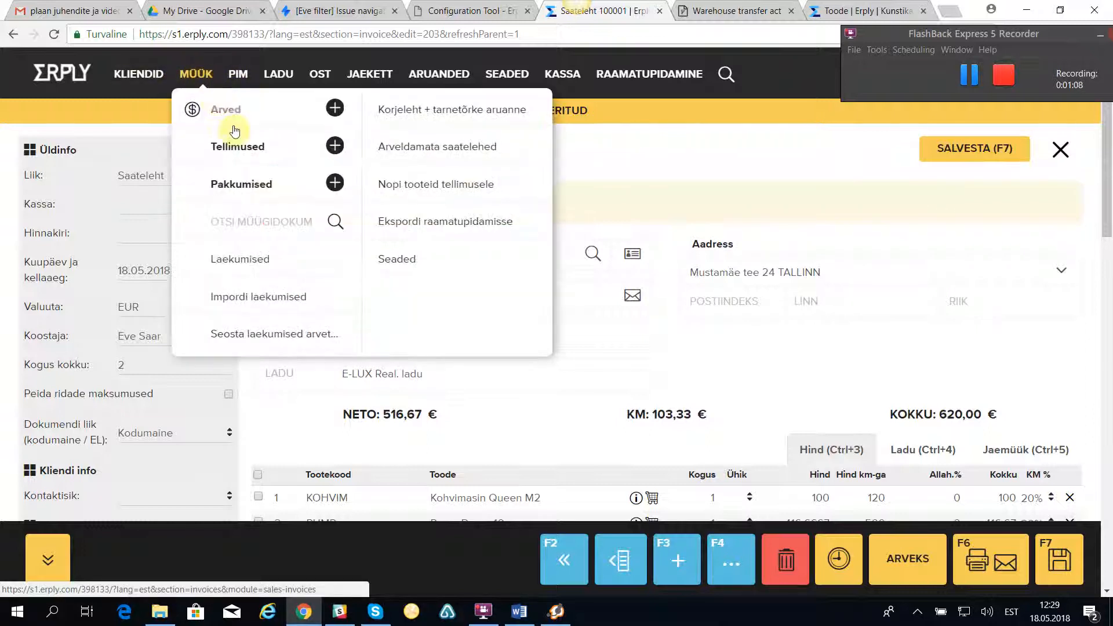
pyautogui.click(217, 110)
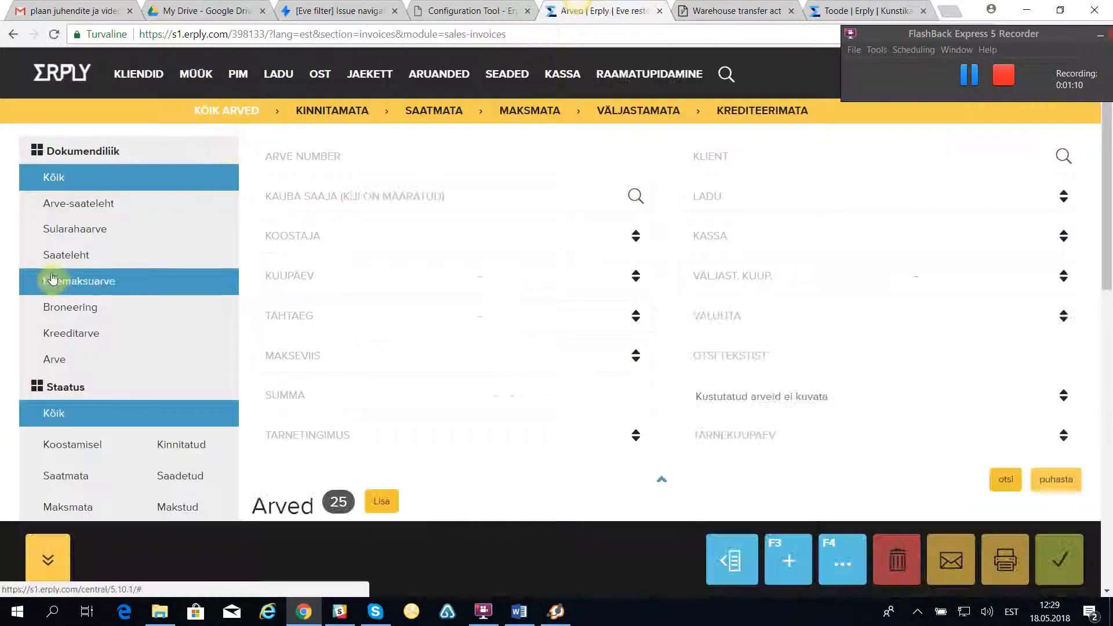
pyautogui.click(55, 255)
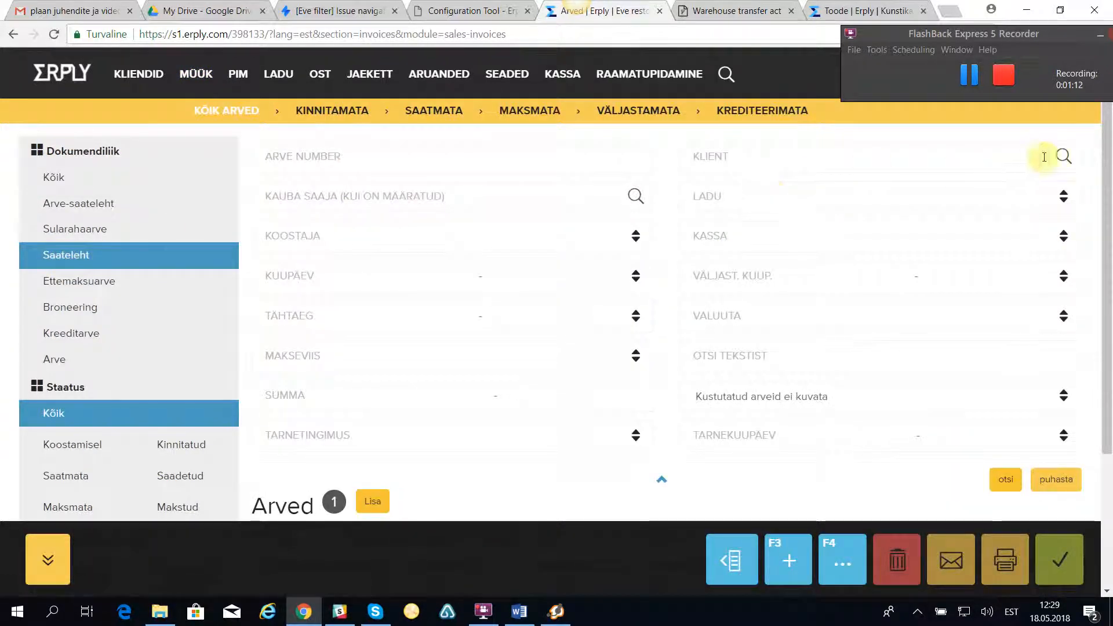
pyautogui.scroll(-1, 606, 352)
pyautogui.scroll(-2, 607, 352)
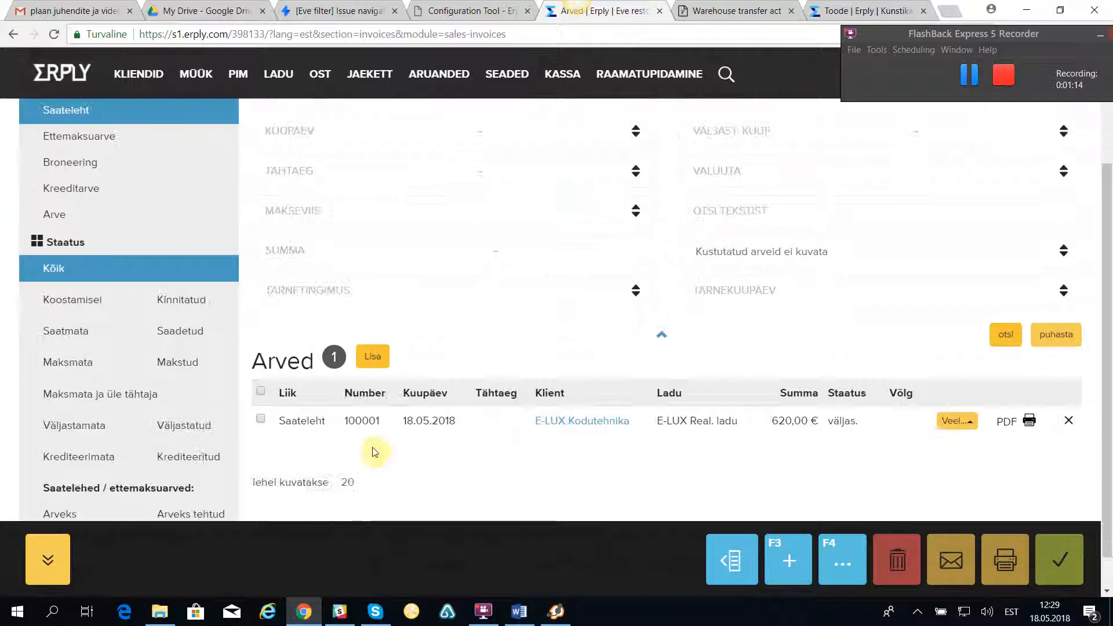
# Select the E-LUX Kodutehnika delivery note in the list and generate an invoice from it.
pyautogui.click(261, 391)
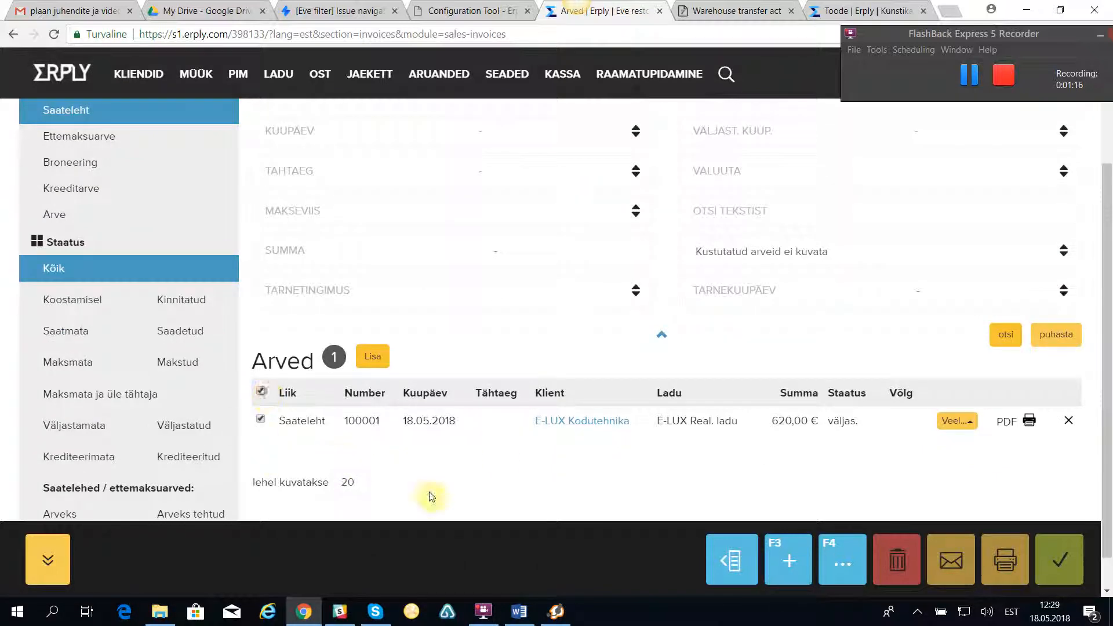
pyautogui.click(844, 556)
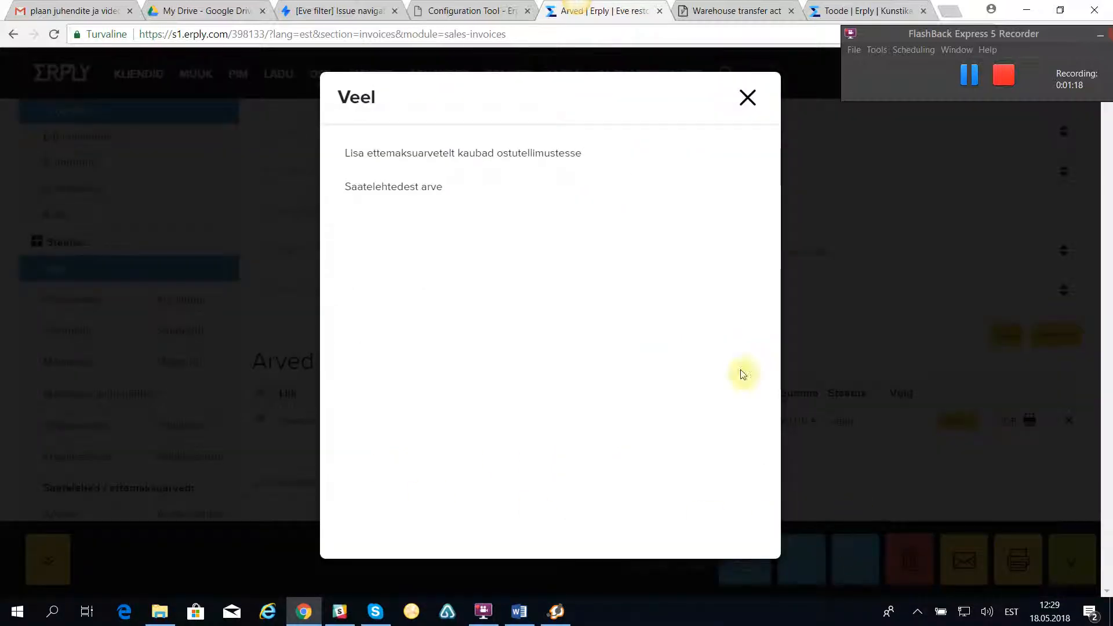
pyautogui.click(391, 189)
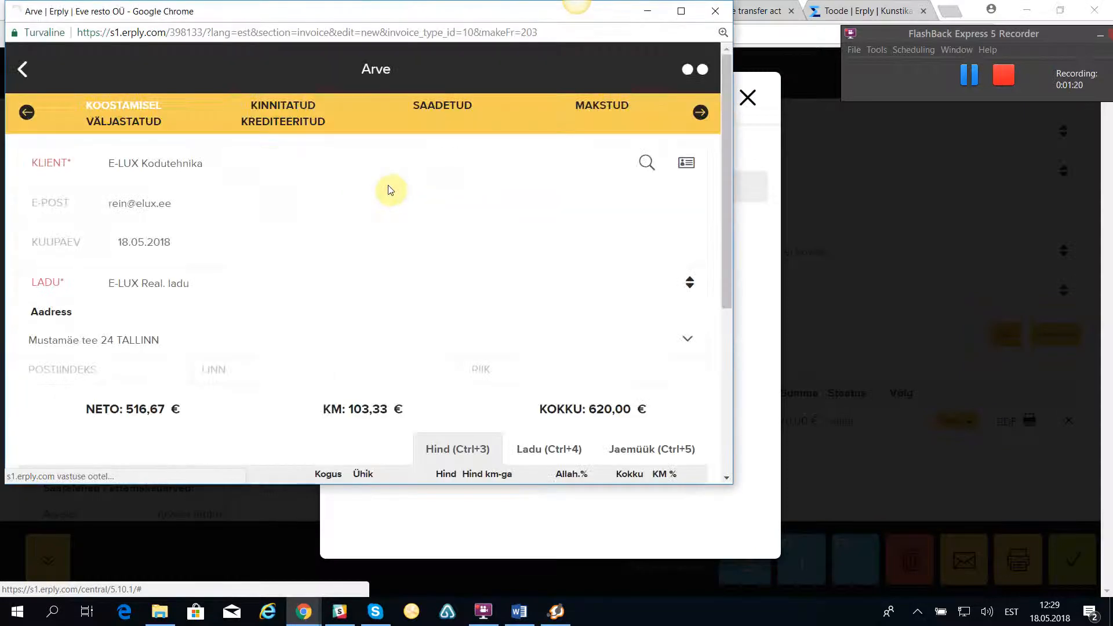
# Remove the Pump Domo 10 row from the generated invoice, then confirm and close the invoice.
pyautogui.moveTo(734, 380); pyautogui.dragTo(1055, 373)
pyautogui.scroll(-1, 510, 318)
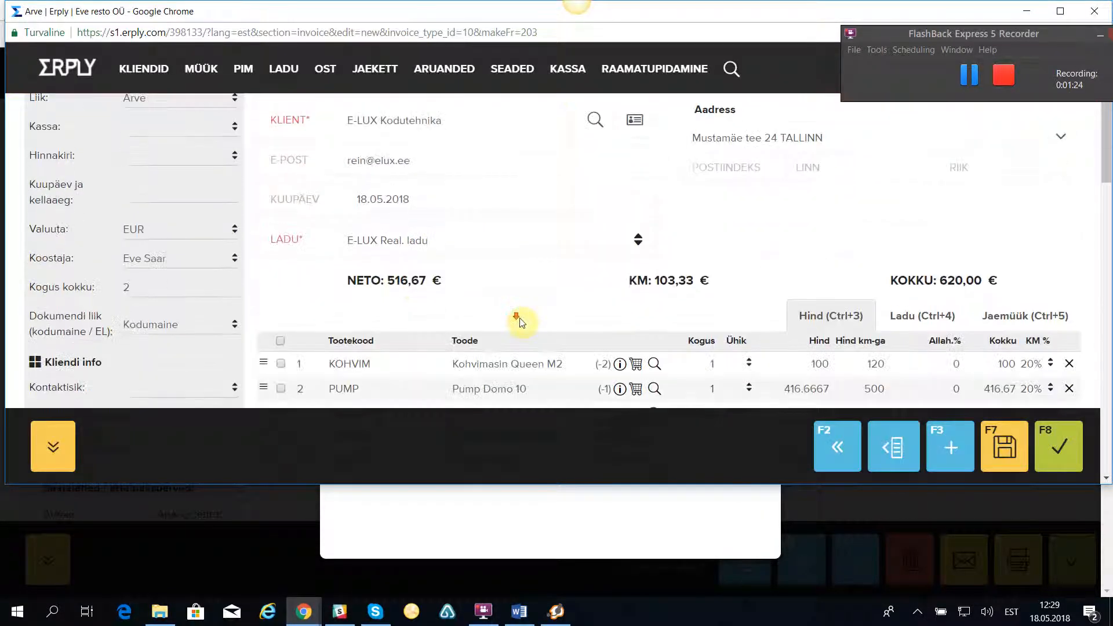
pyautogui.click(1071, 387)
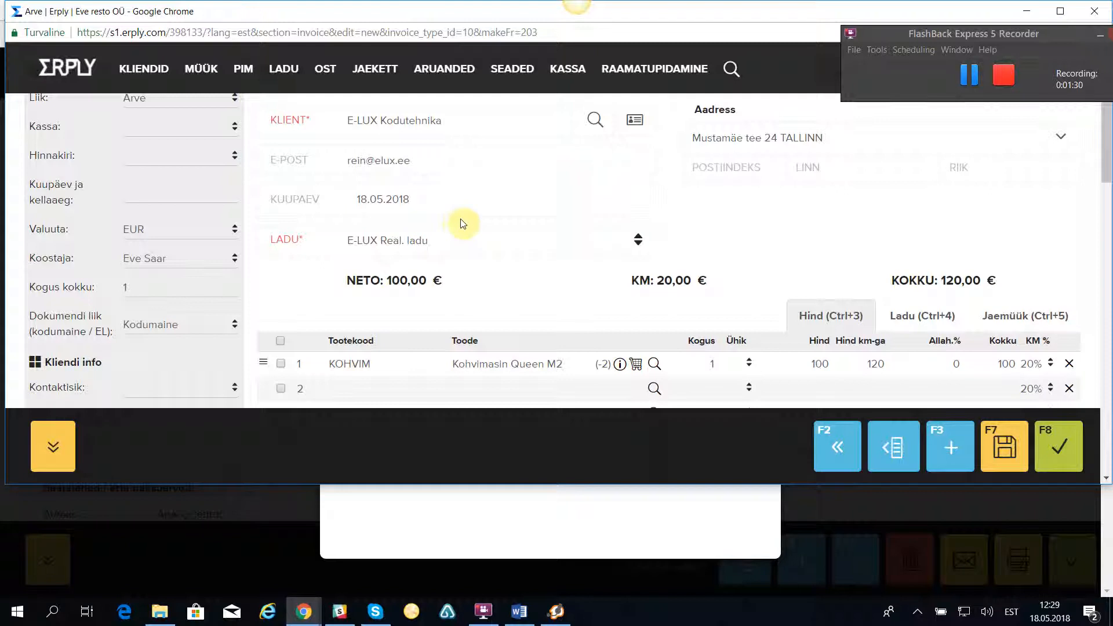
pyautogui.scroll(1, 471, 226)
pyautogui.scroll(-1, 478, 227)
pyautogui.scroll(1, 479, 227)
pyautogui.click(978, 141)
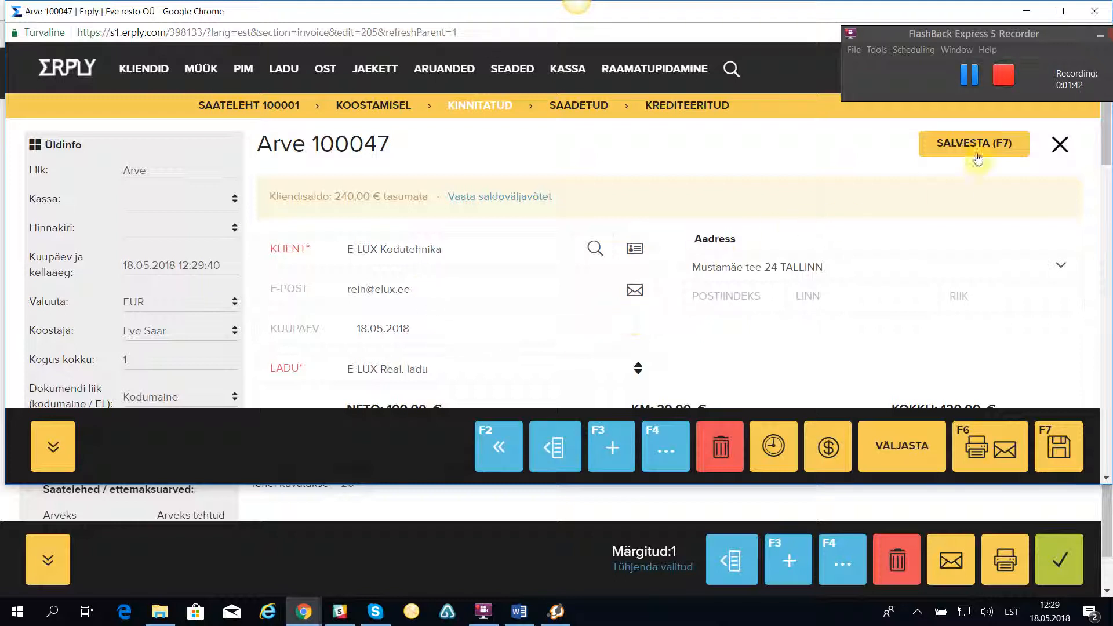
pyautogui.click(1061, 143)
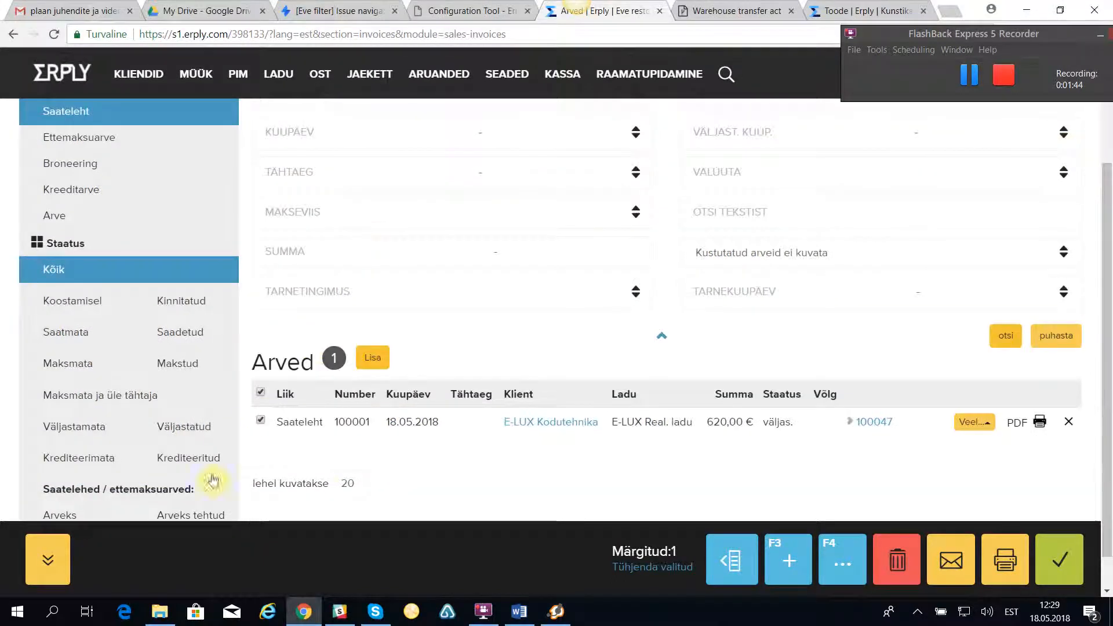
# Generate a second invoice from the same delivery note and review its product rows.
pyautogui.click(842, 558)
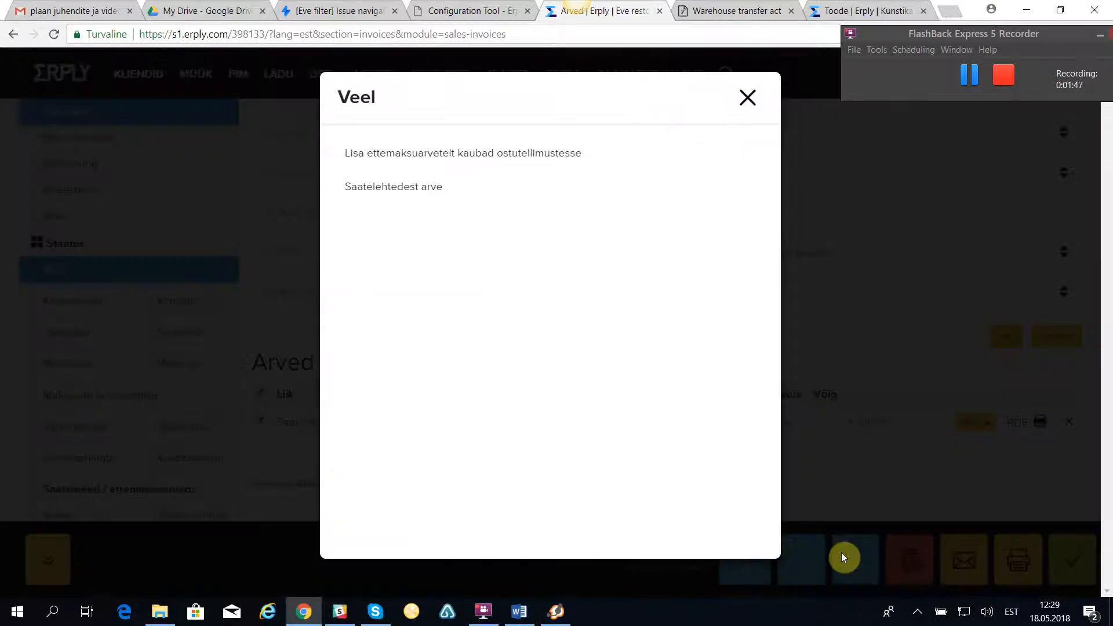
pyautogui.click(378, 186)
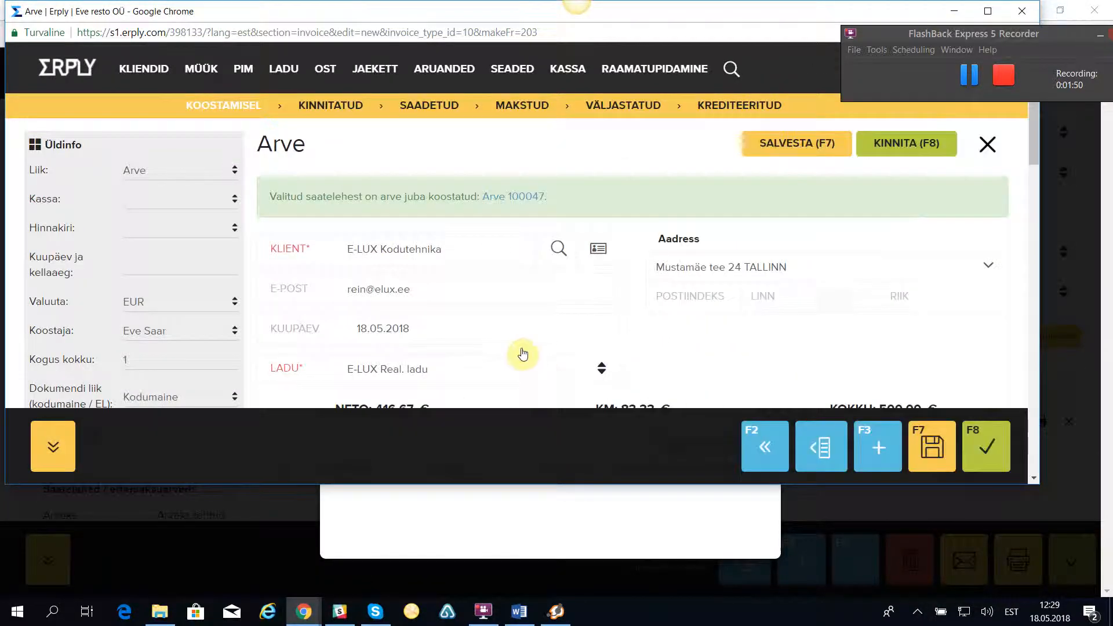
pyautogui.scroll(-3, 533, 340)
pyautogui.scroll(4, 461, 343)
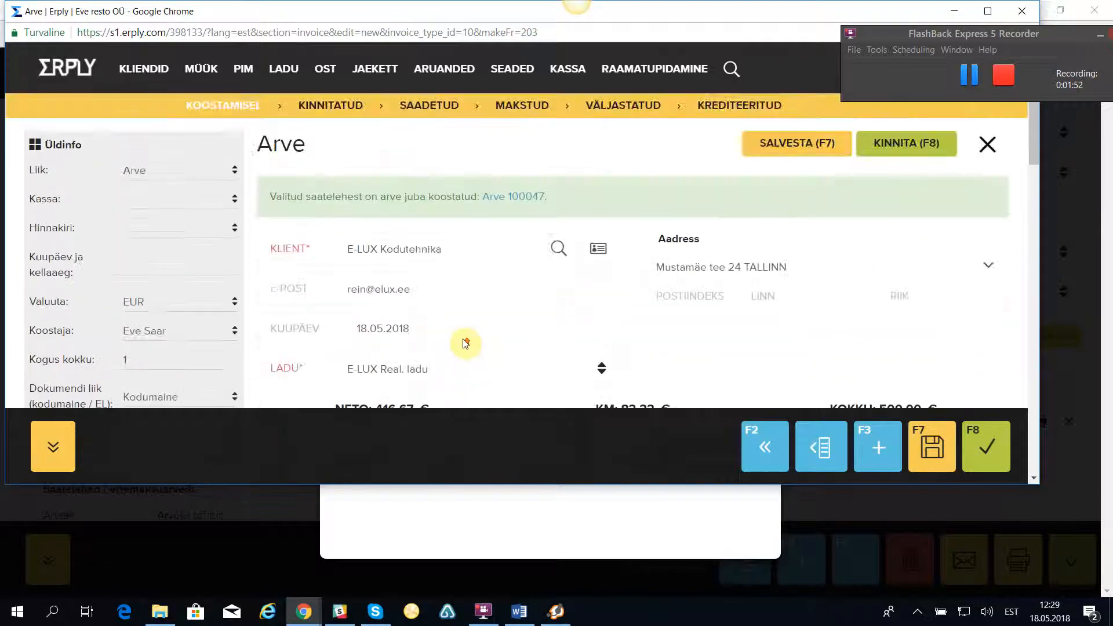
pyautogui.scroll(-3, 464, 343)
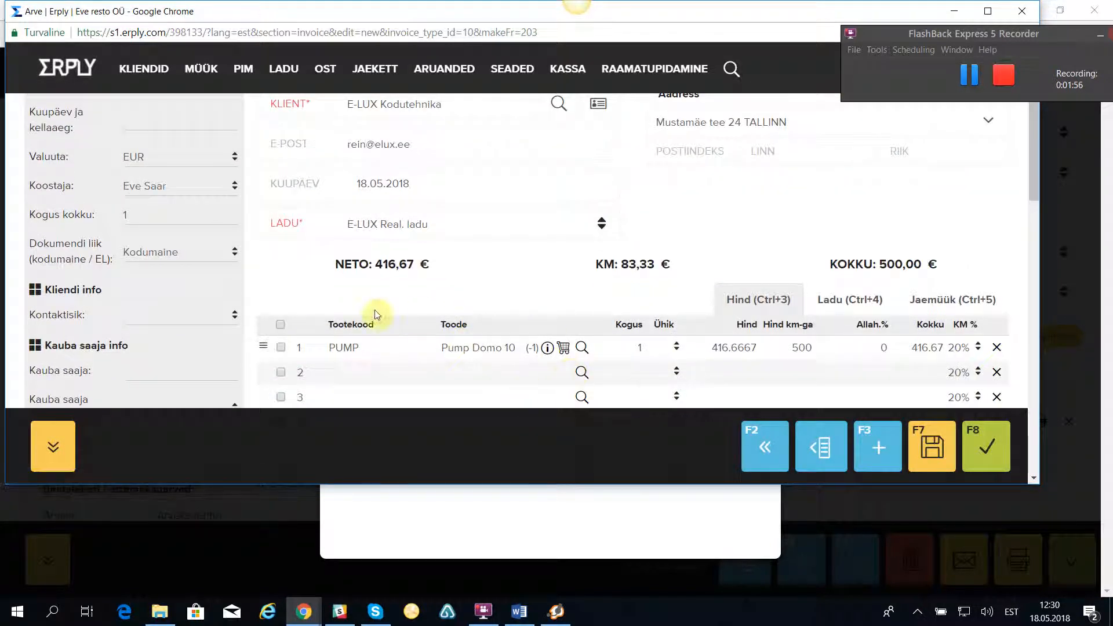
pyautogui.scroll(3, 812, 352)
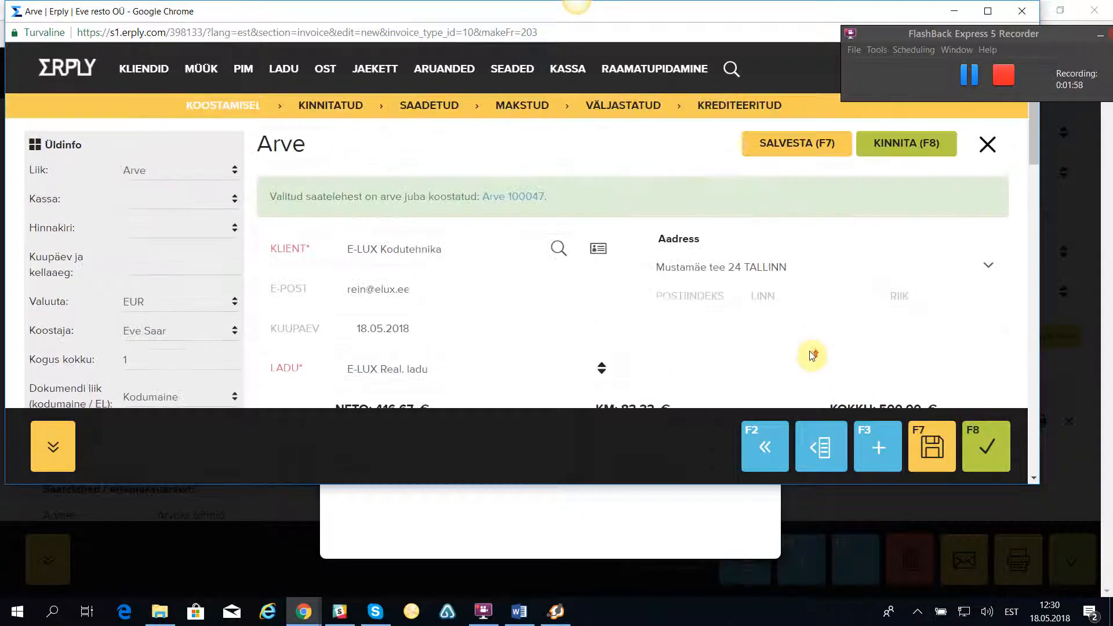
# Confirm the second invoice and close its window.
pyautogui.click(895, 145)
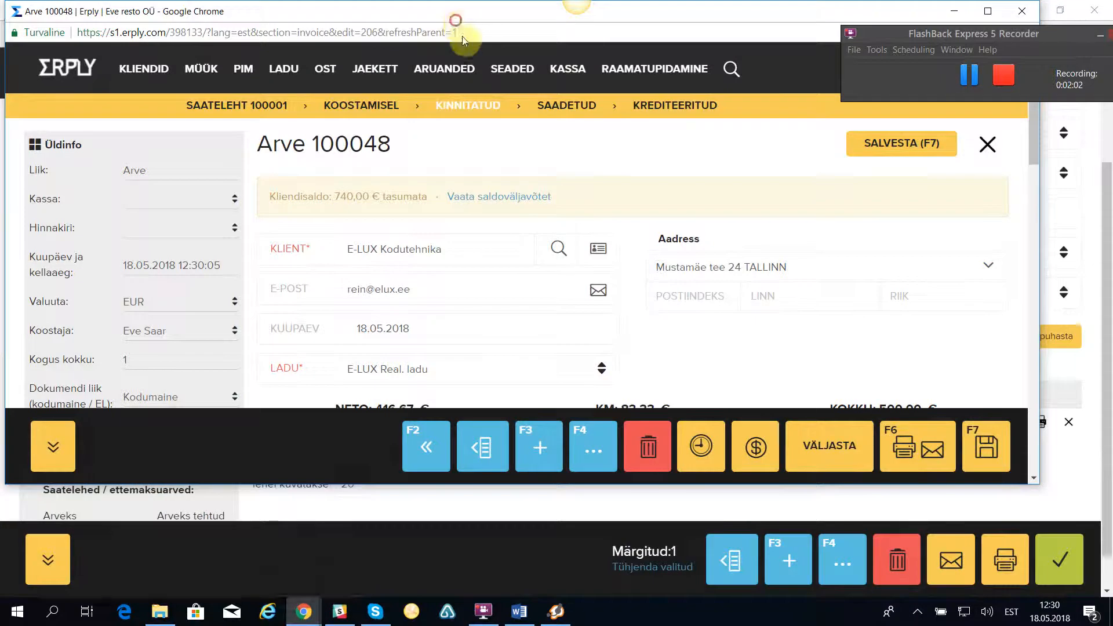
pyautogui.moveTo(456, 21); pyautogui.dragTo(497, 141)
pyautogui.click(1075, 129)
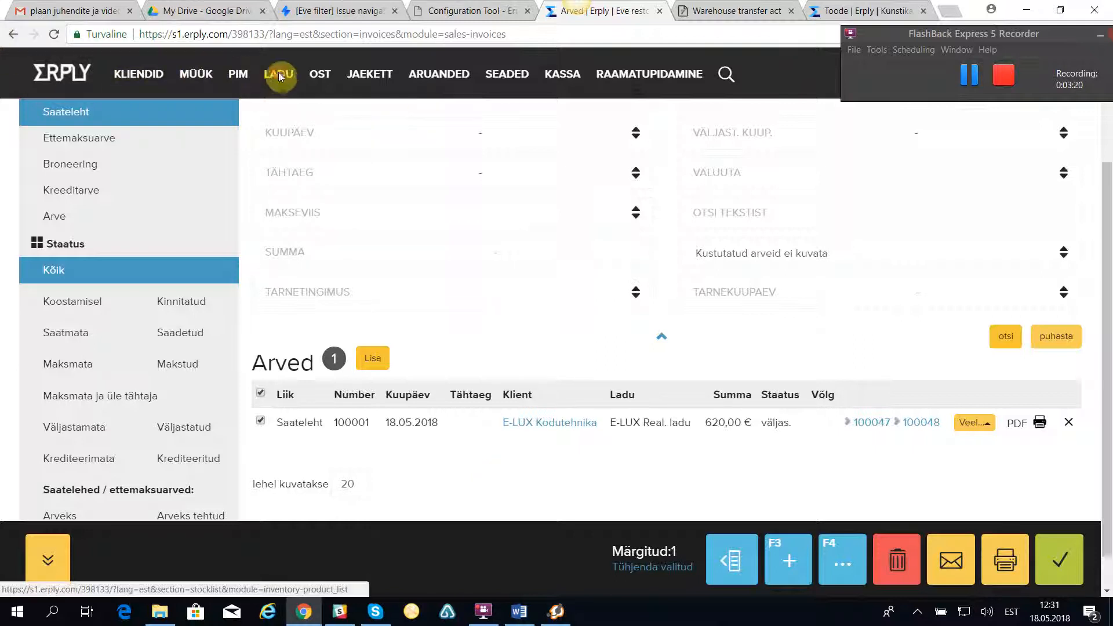
# Open the E-LUX Real. ladu record in the warehouse list, review its name, contact and price list fields, and close it.
pyautogui.moveTo(279, 77)
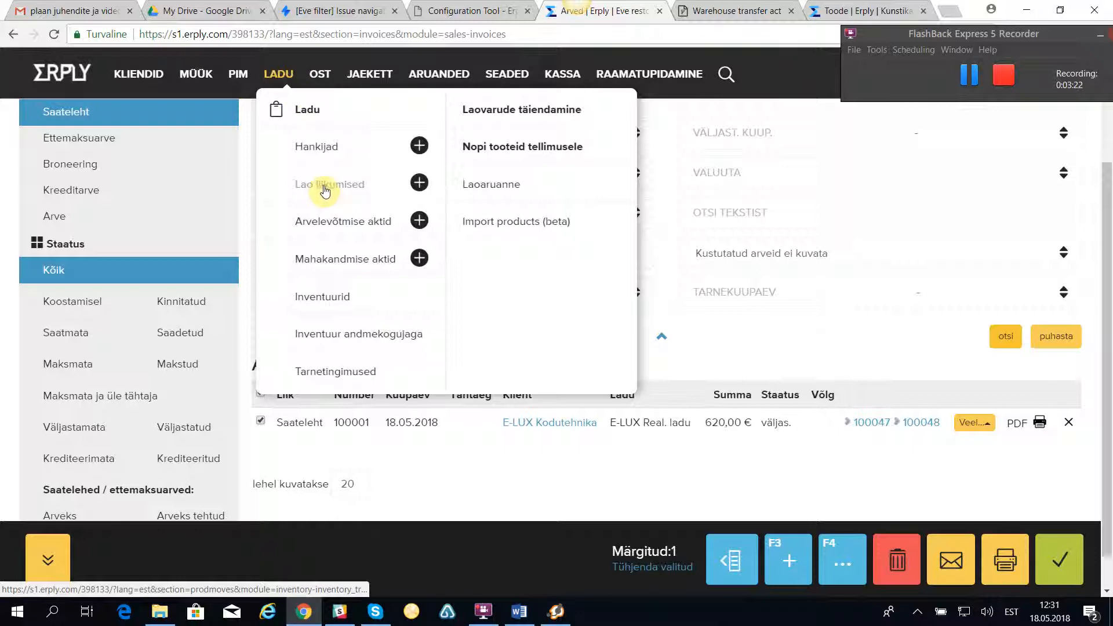
pyautogui.click(308, 110)
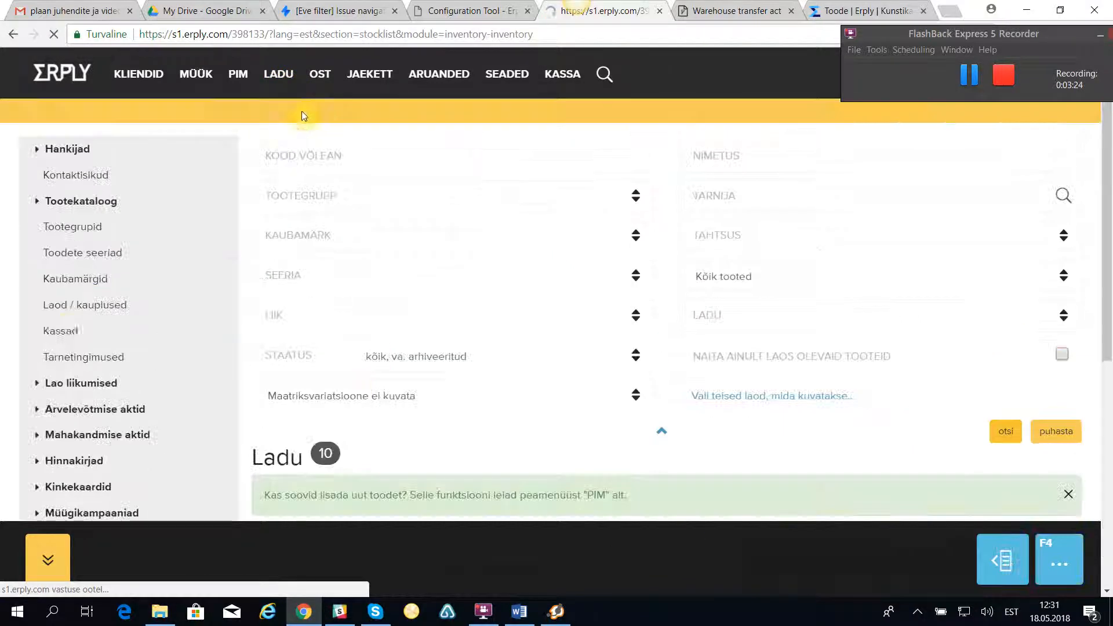
pyautogui.click(64, 306)
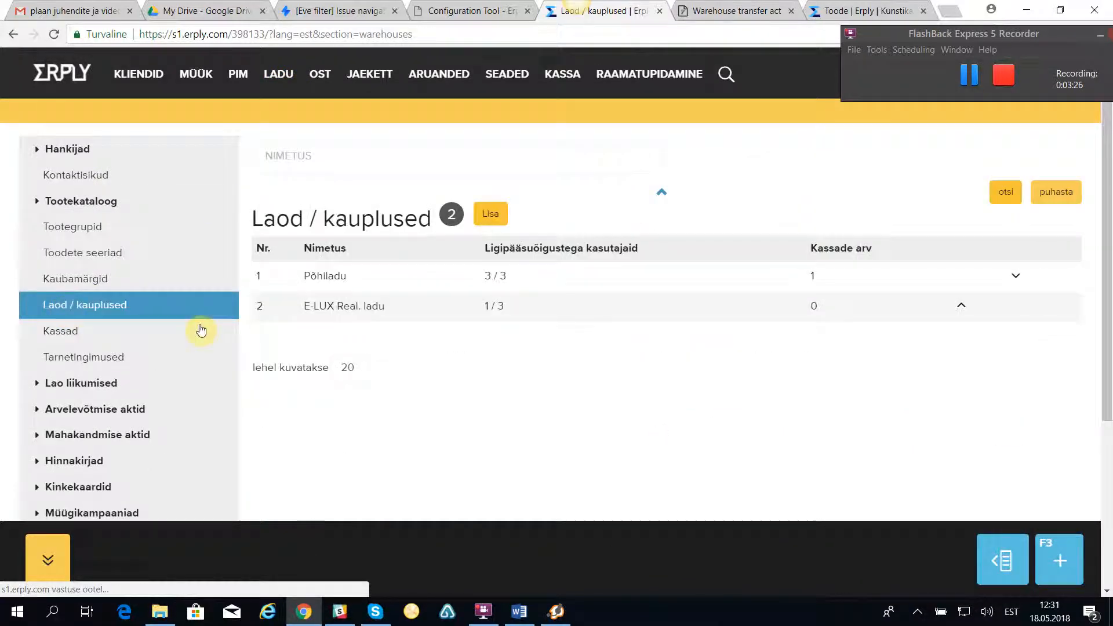
pyautogui.click(324, 311)
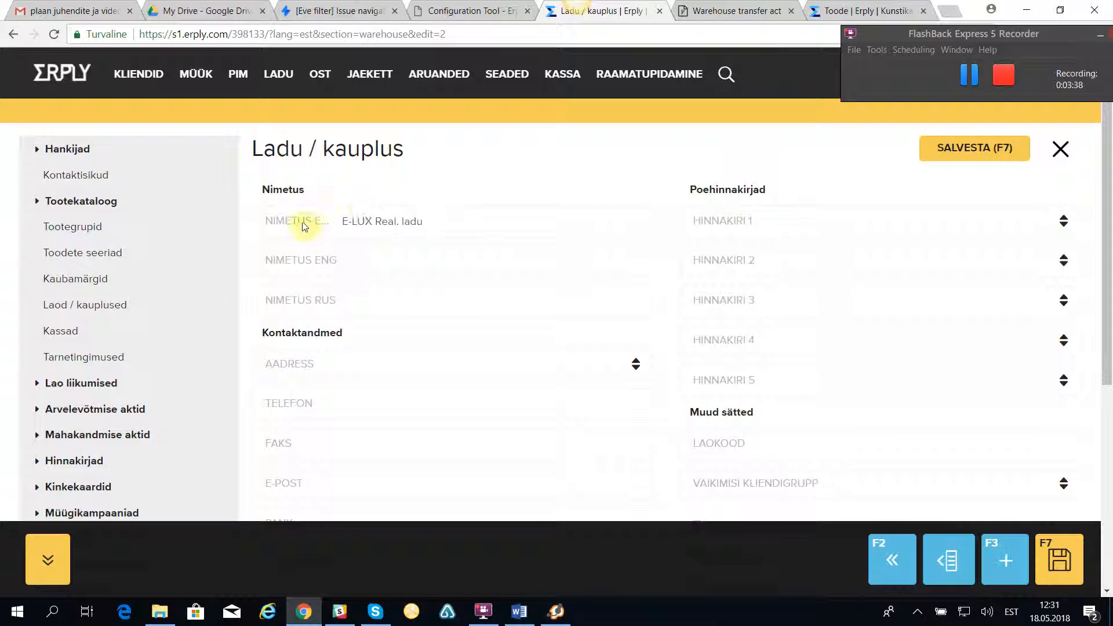
pyautogui.scroll(-3, 472, 250)
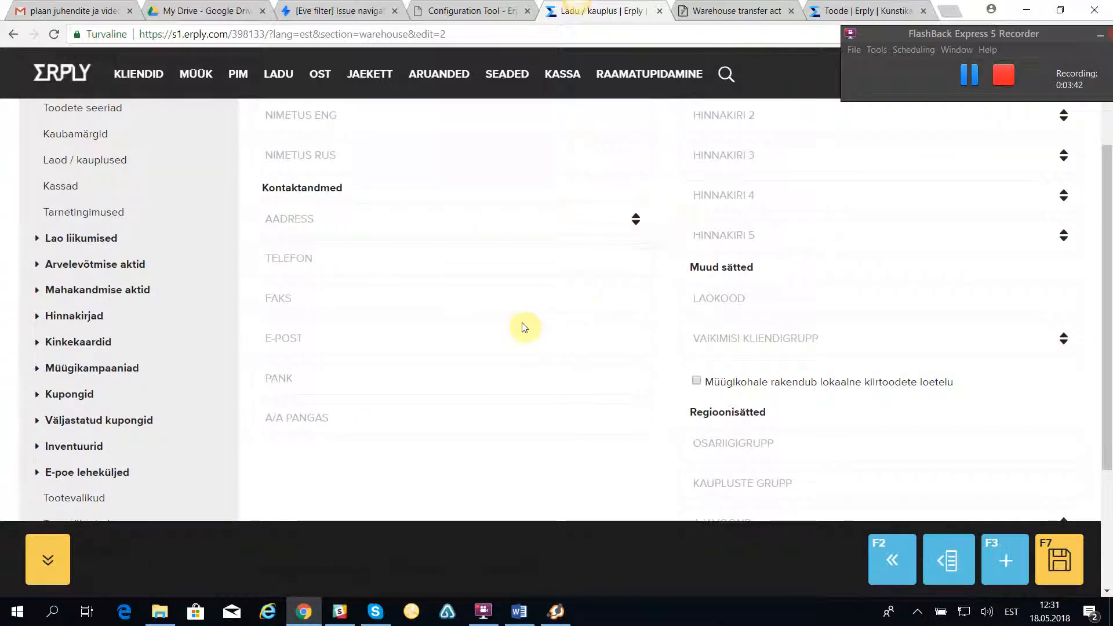
pyautogui.scroll(3, 531, 322)
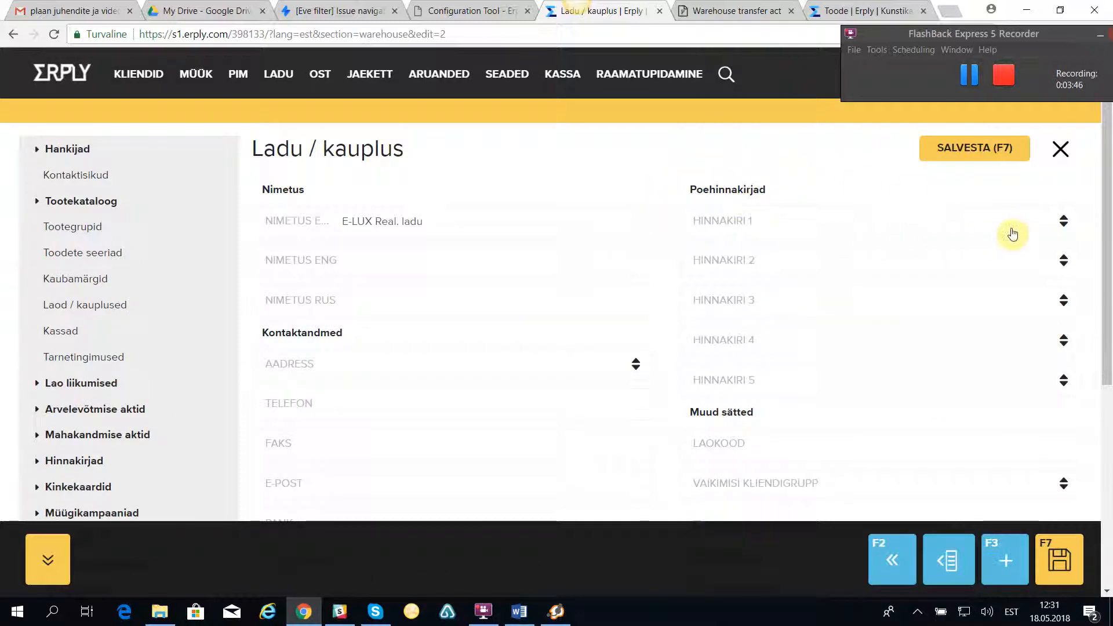
pyautogui.click(1061, 151)
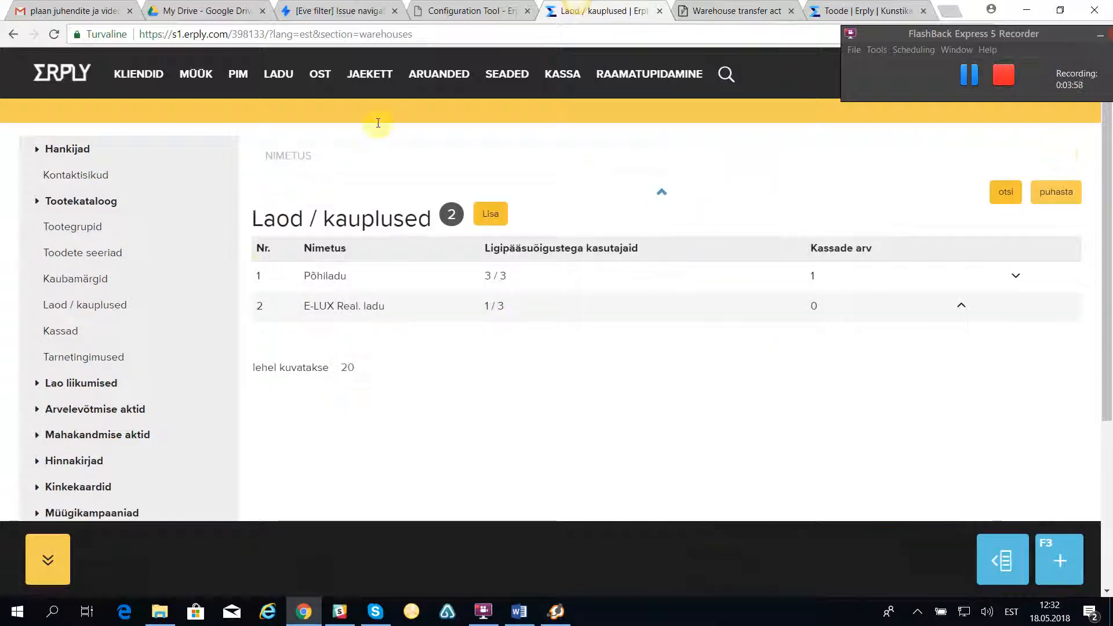
# Open the Laoseis stock report and set its warehouse filter to E-LUX Real. ladu.
pyautogui.click(445, 78)
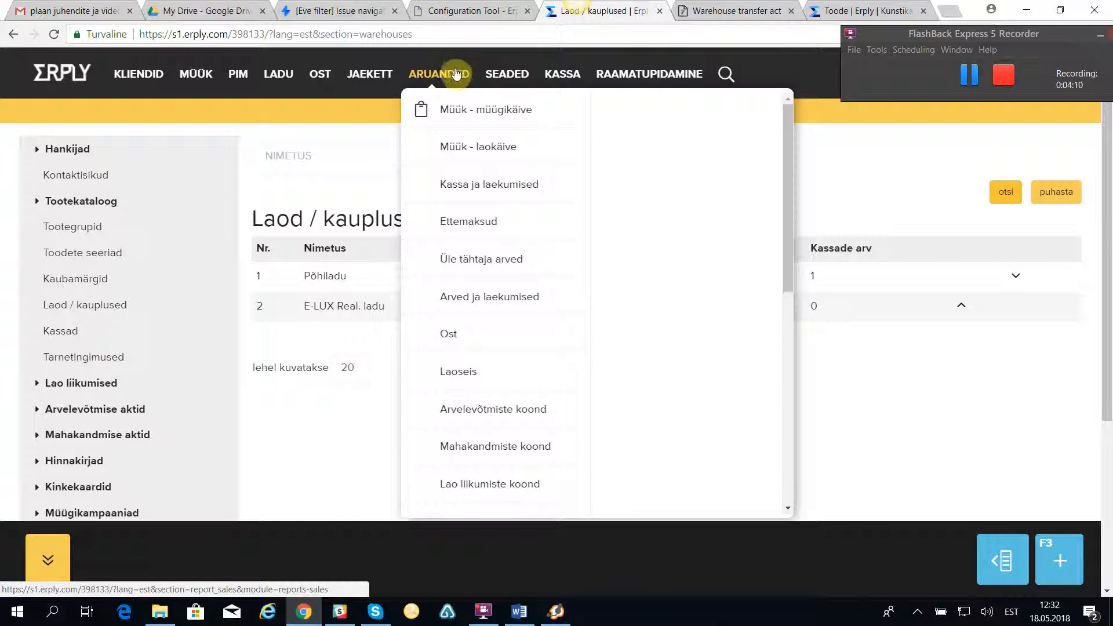
pyautogui.click(472, 371)
pyautogui.scroll(-5, 481, 366)
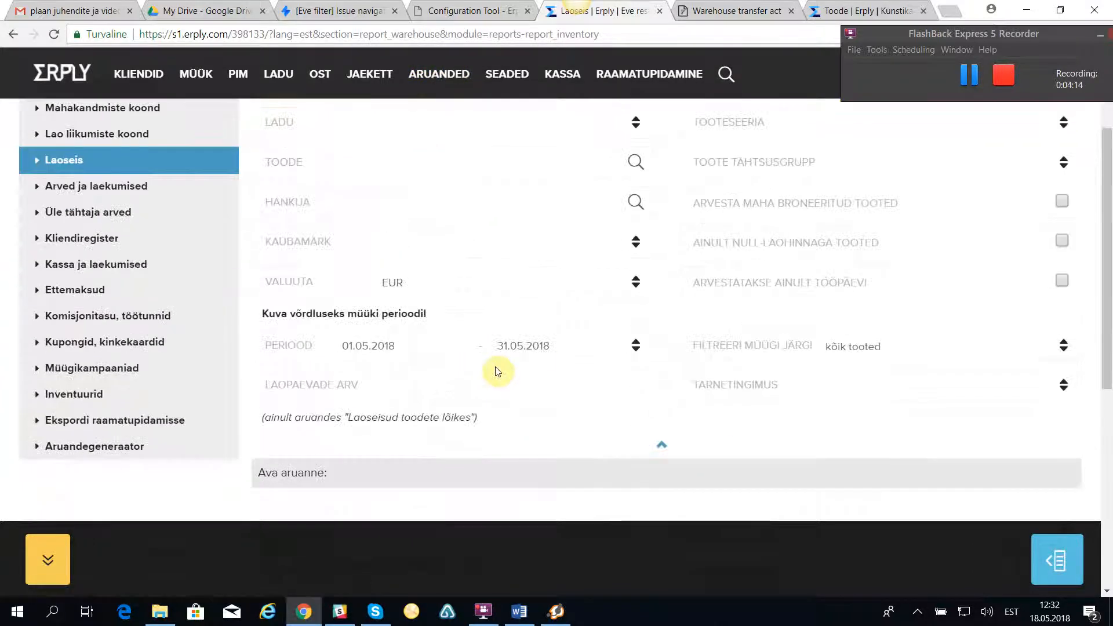
pyautogui.scroll(-2, 756, 416)
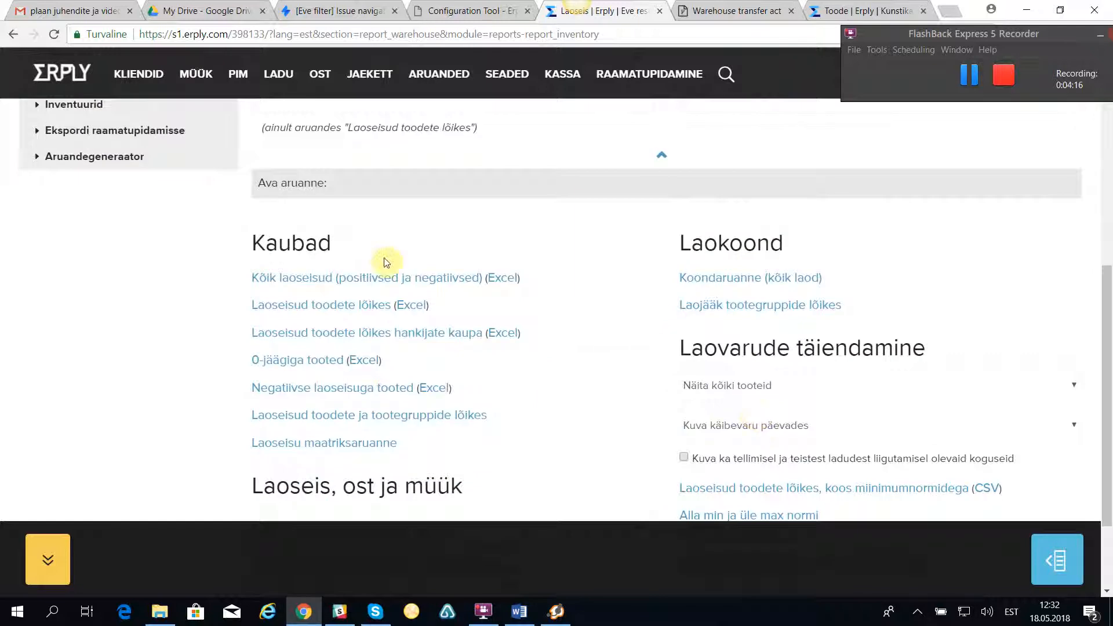
pyautogui.scroll(8, 734, 398)
pyautogui.click(636, 270)
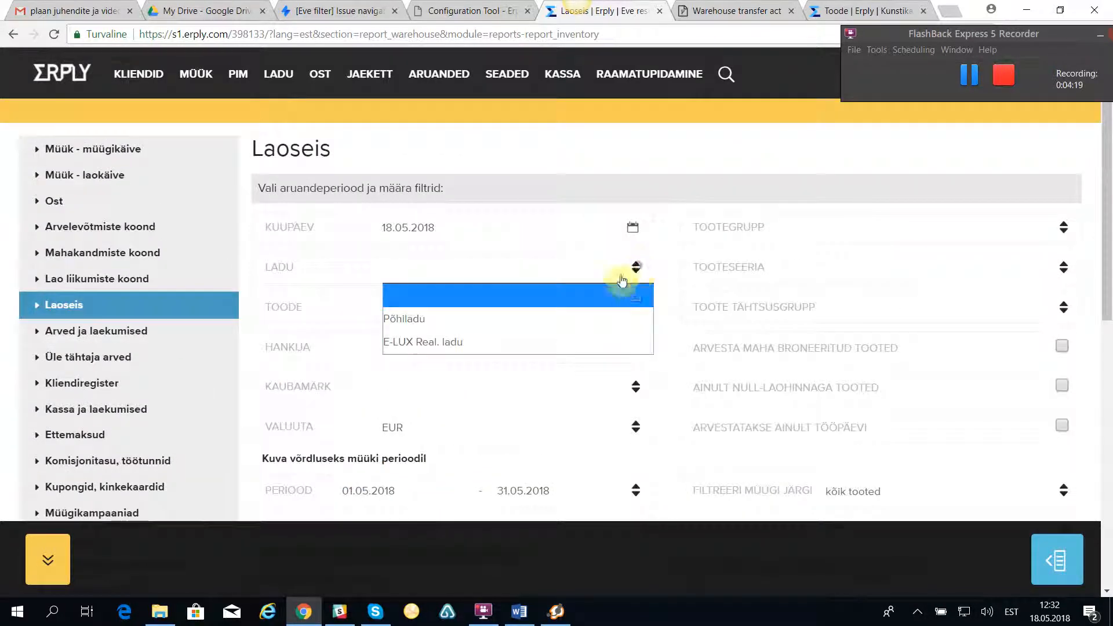
pyautogui.click(443, 343)
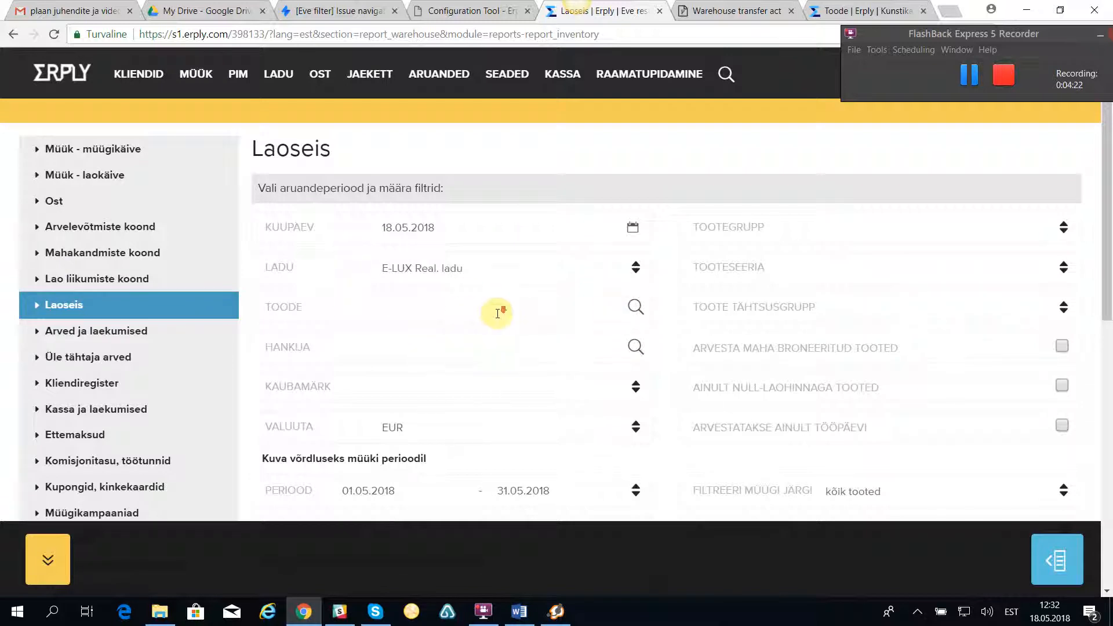
# Generate the stock replenishment report "Laoseisud toodete lõikes, koos miinimumnormidega" for the chosen warehouse.
pyautogui.scroll(-3, 521, 316)
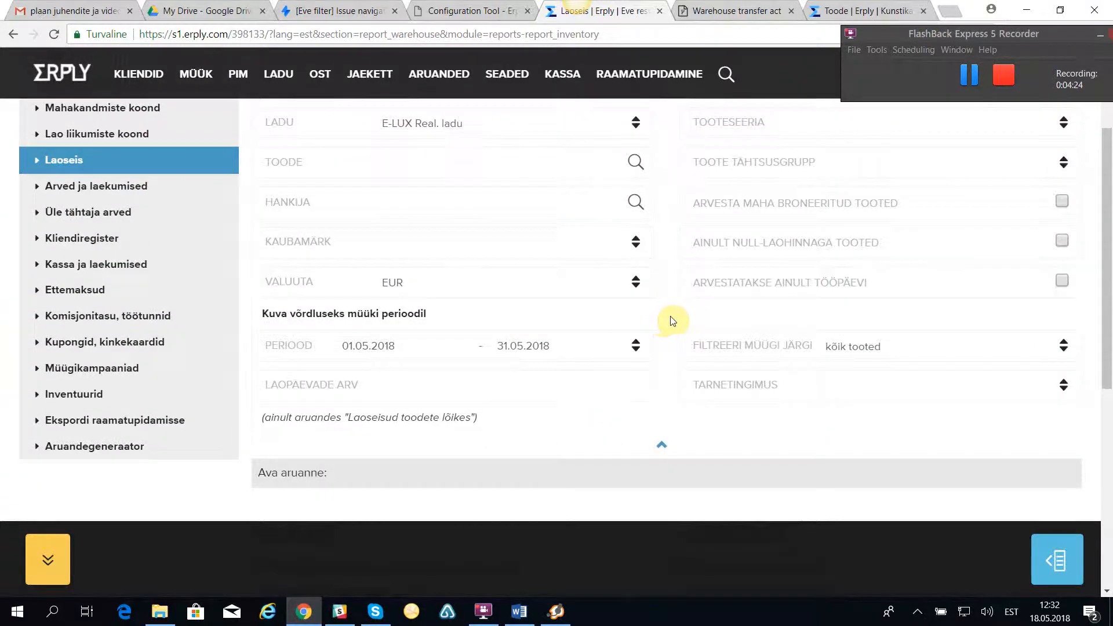
pyautogui.scroll(-6, 845, 377)
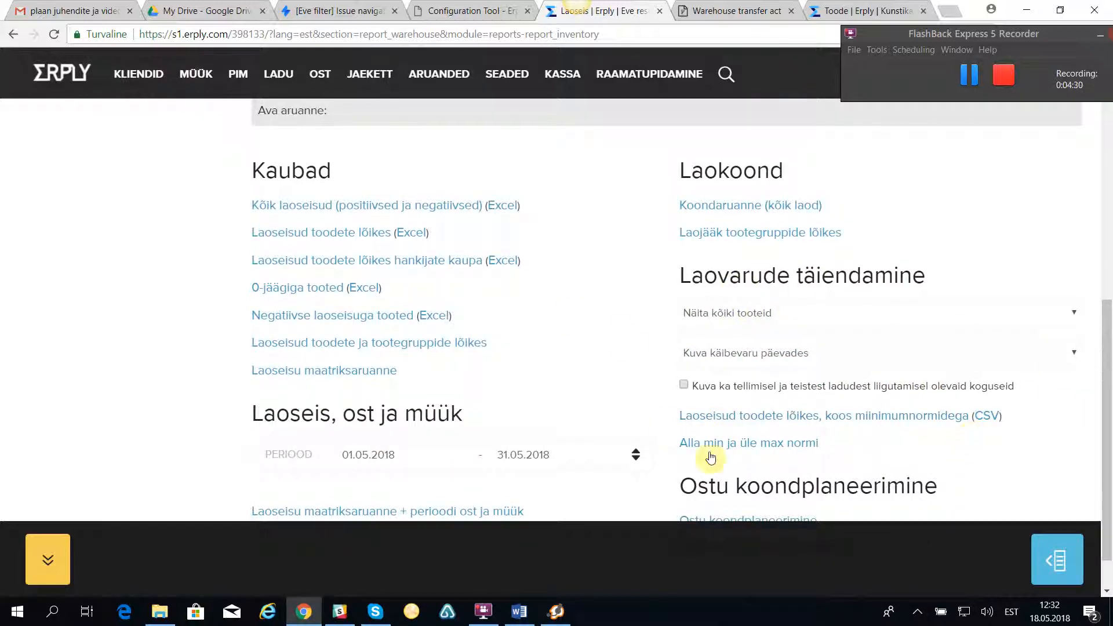
pyautogui.click(747, 421)
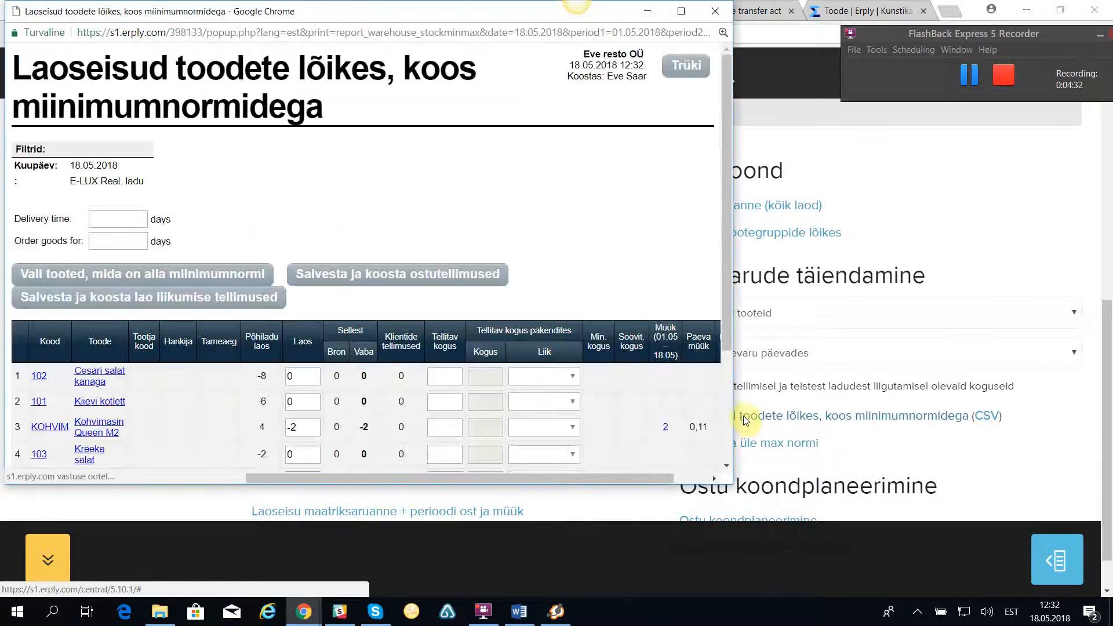
# Widen the report window and set the order quantity to 3 for both Kohvimasin Queen M2 and Pump Domo 10.
pyautogui.moveTo(734, 372); pyautogui.dragTo(1055, 362)
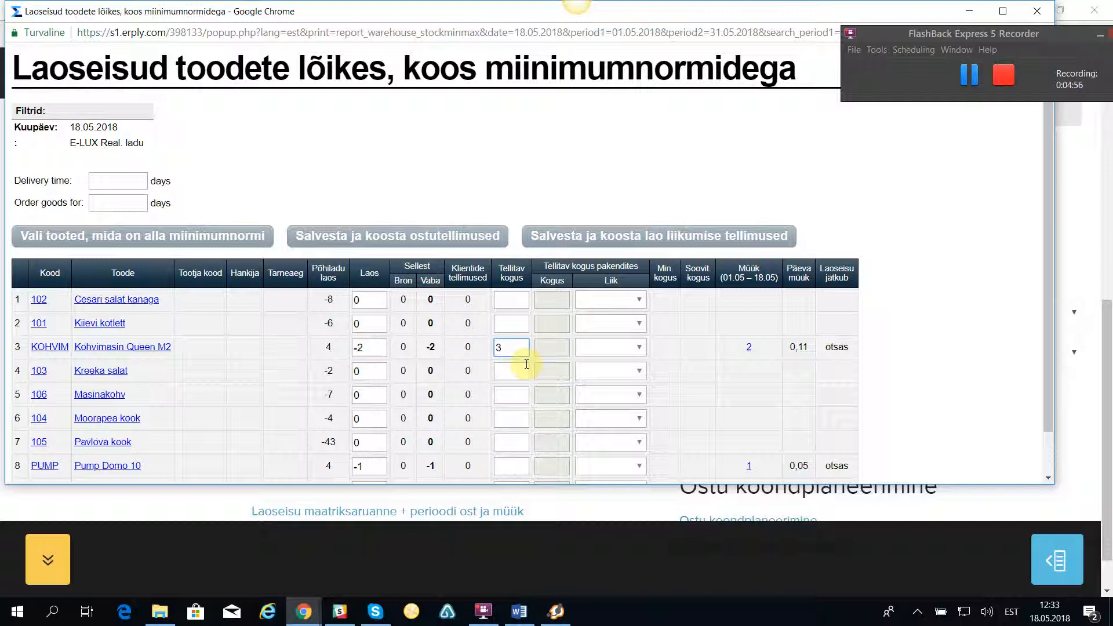
pyautogui.scroll(-1, 519, 389)
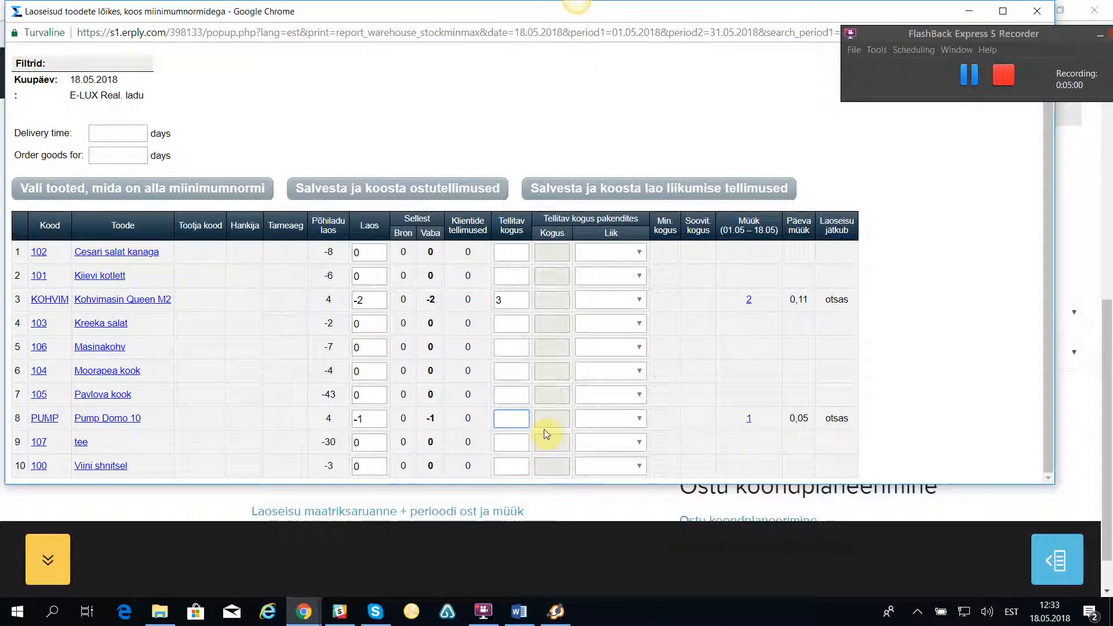
pyautogui.write('3')
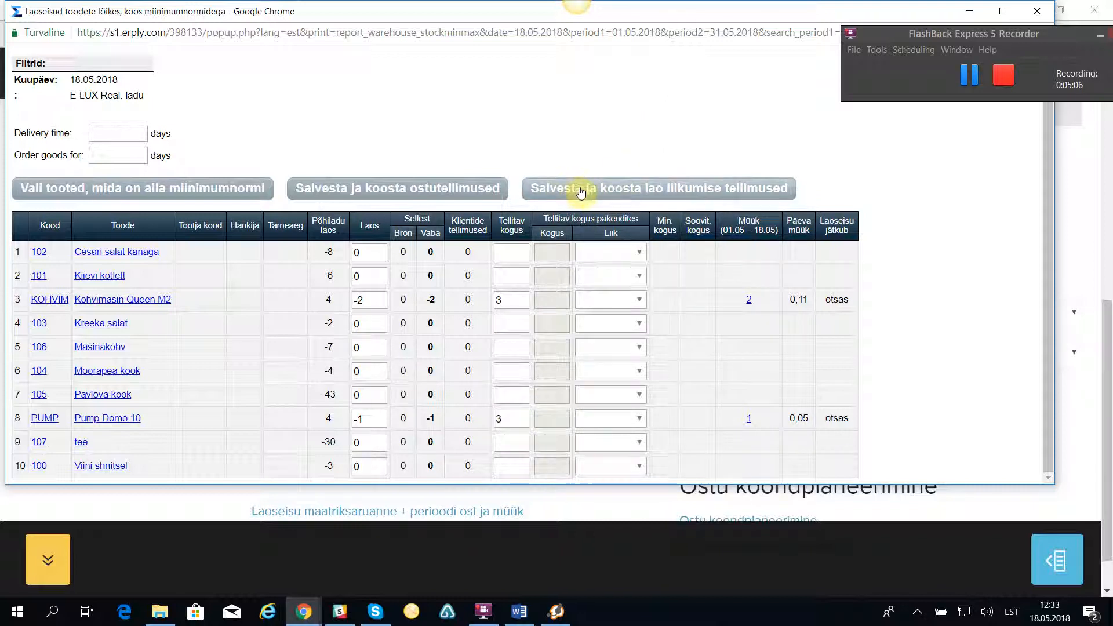
# Save the quantities and generate the warehouse transfer order from them, then close the report window.
pyautogui.click(598, 196)
pyautogui.click(596, 126)
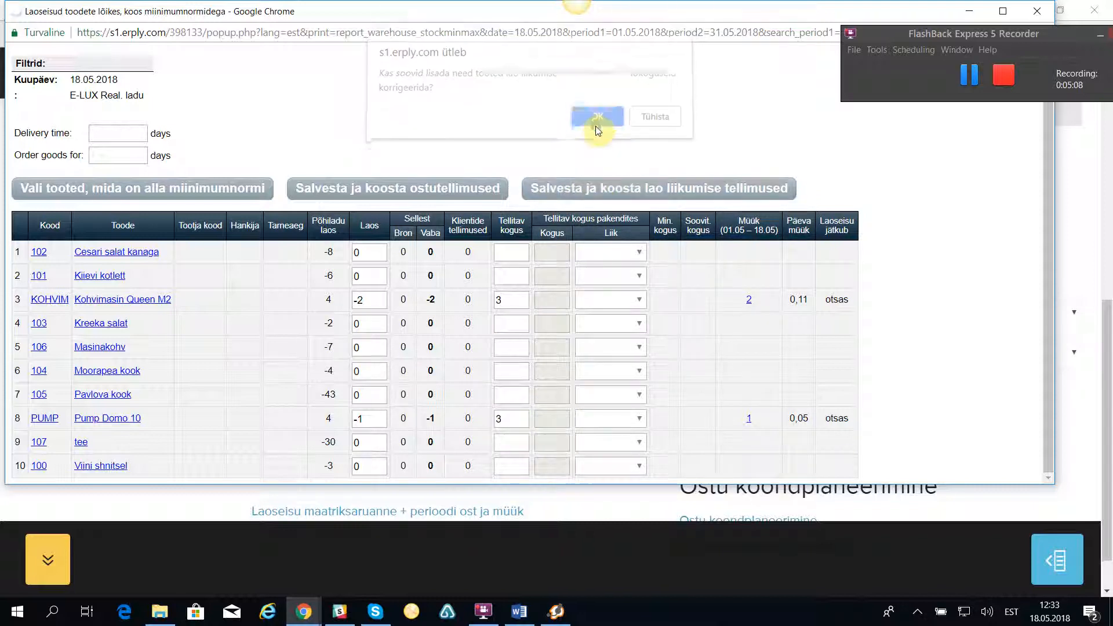
pyautogui.moveTo(377, 15); pyautogui.dragTo(419, 191)
pyautogui.click(1081, 188)
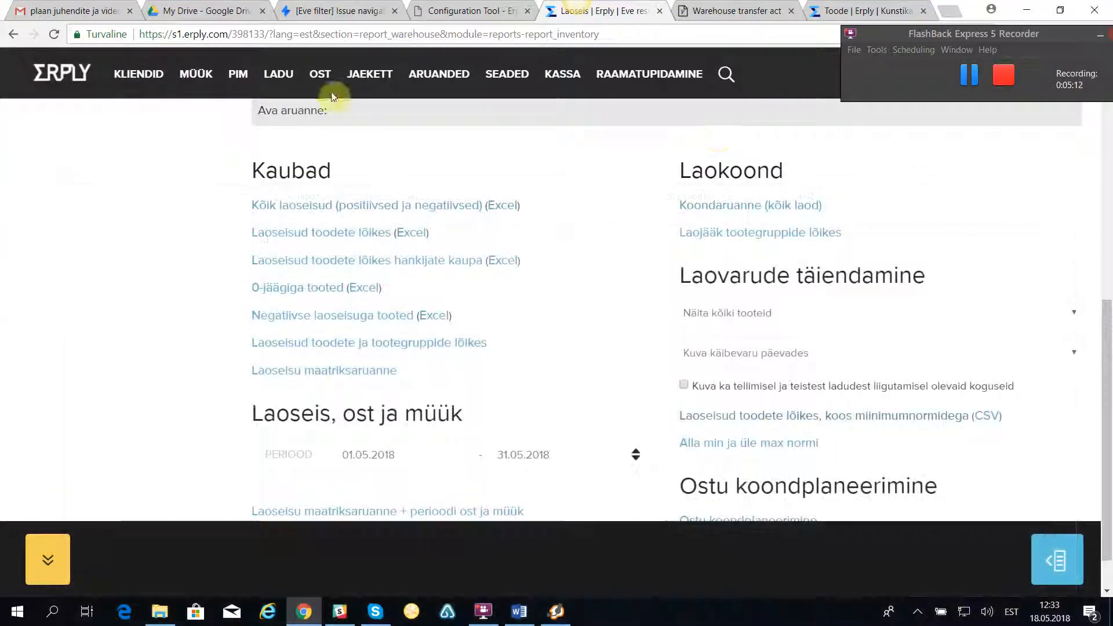
# Open the new transfer order from Põhiladu to E-LUX Real. ladu in the stock movements list and confirm it.
pyautogui.moveTo(280, 76)
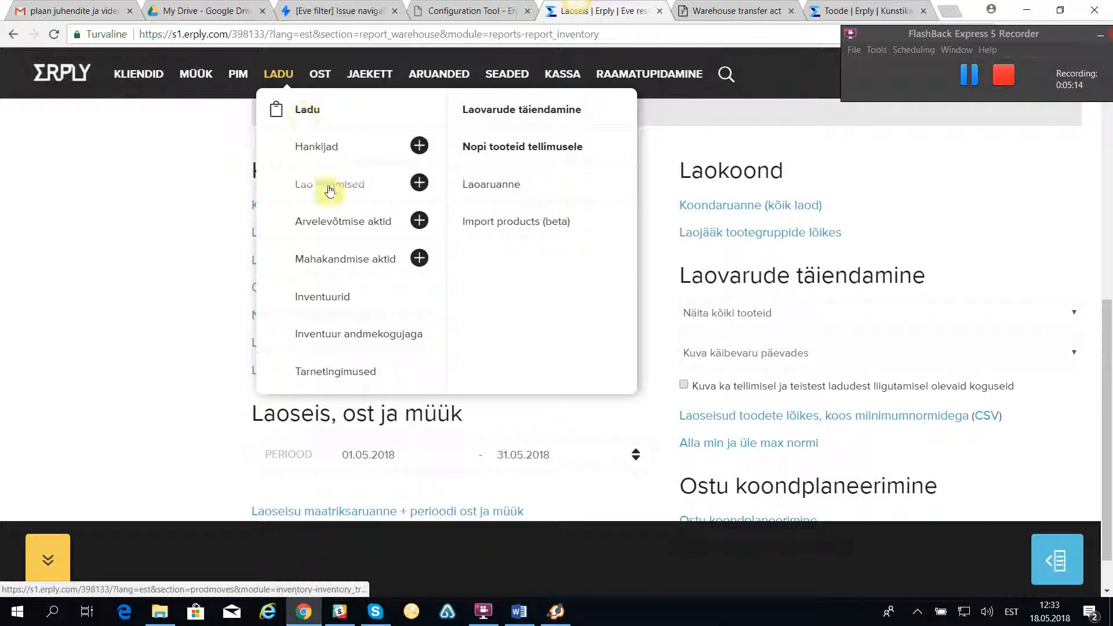
pyautogui.click(326, 186)
pyautogui.click(301, 361)
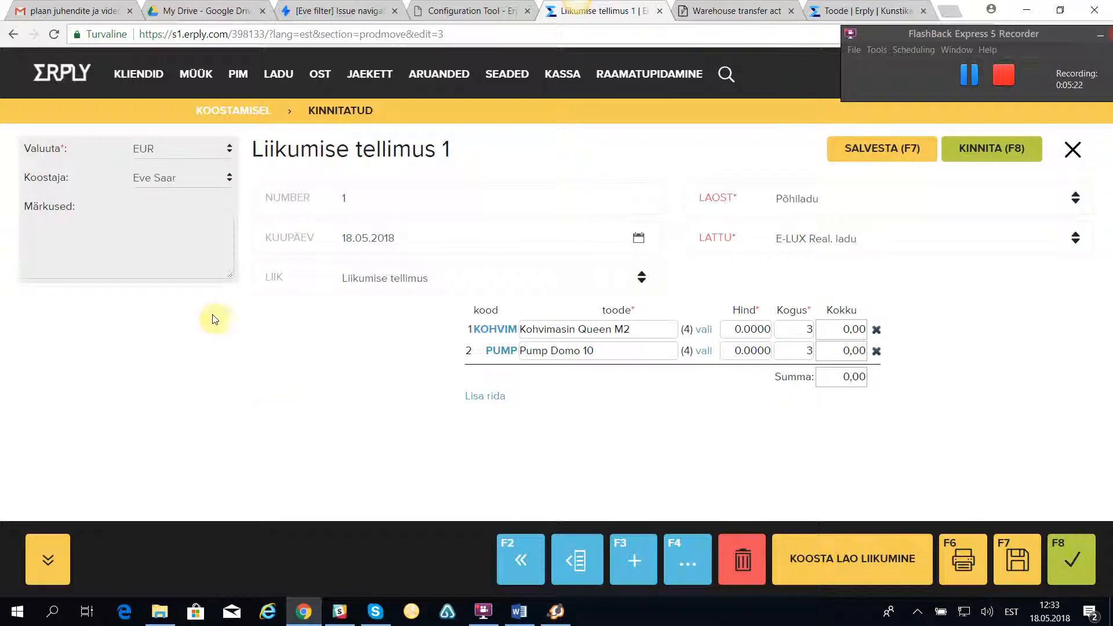
pyautogui.click(986, 150)
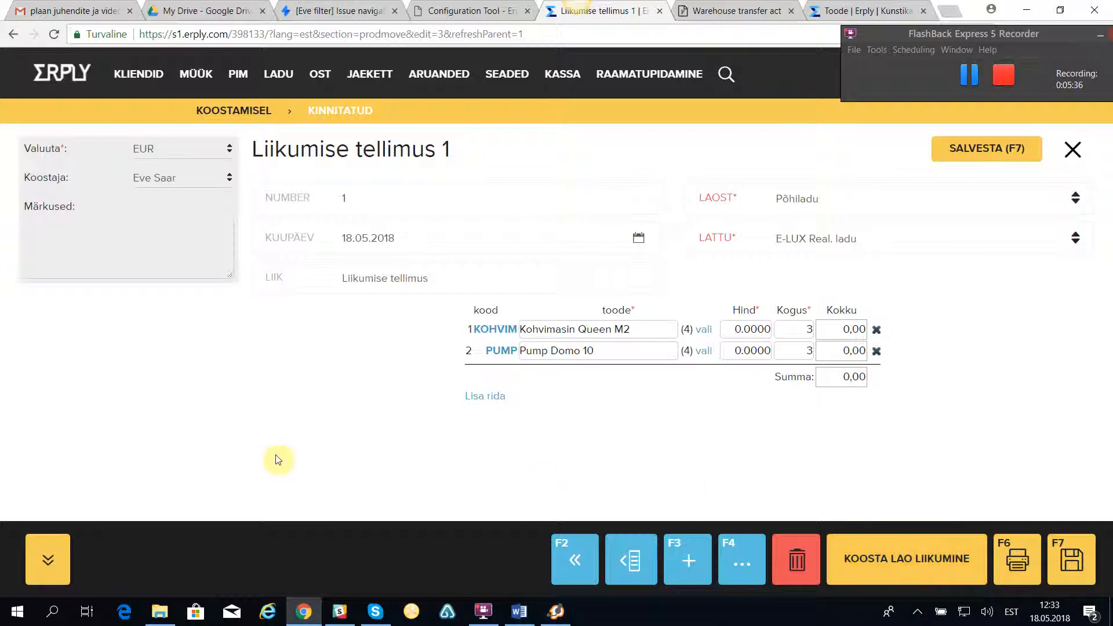
# Review the Kohvimasin Queen M2 product's stock levels and inventory report, including its reservations, then close the product windows.
pyautogui.click(503, 331)
pyautogui.moveTo(793, 402); pyautogui.dragTo(1066, 403)
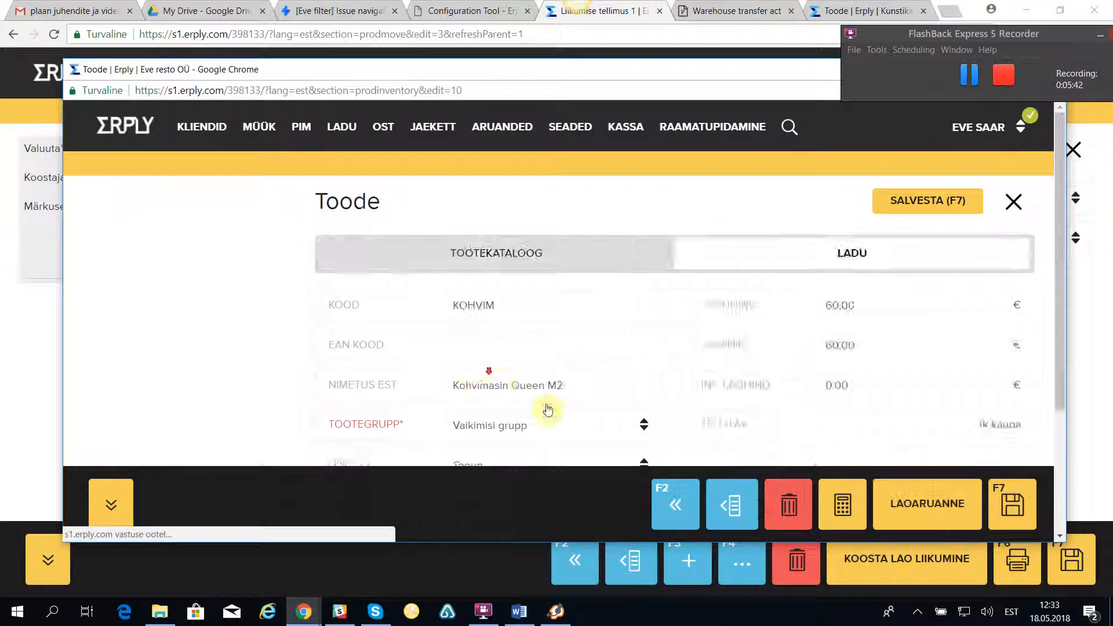
pyautogui.scroll(-3, 497, 385)
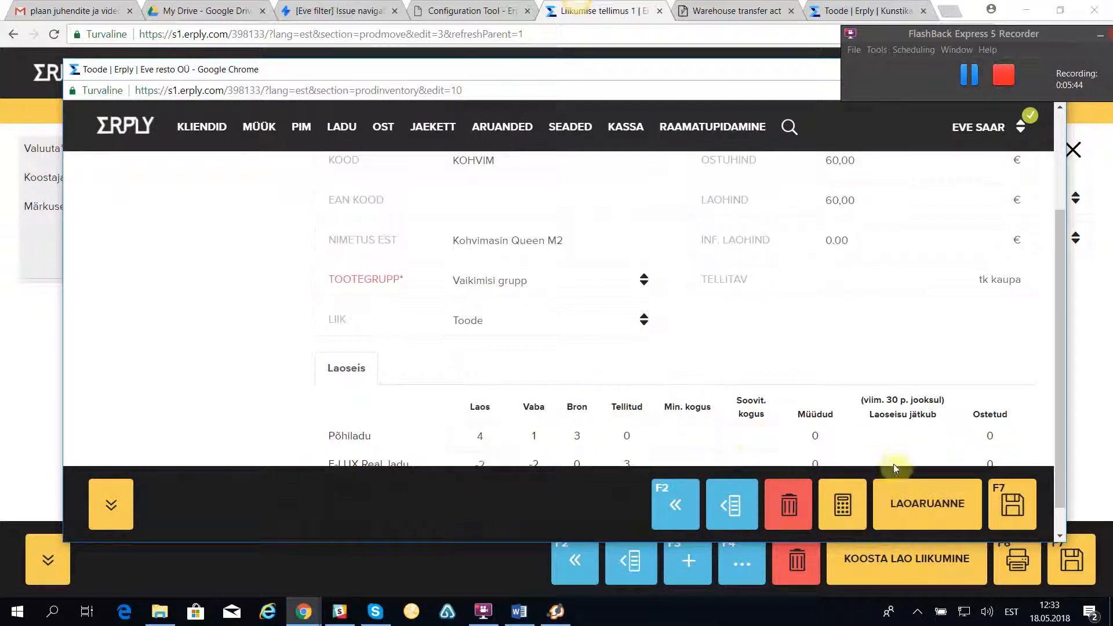
pyautogui.click(910, 506)
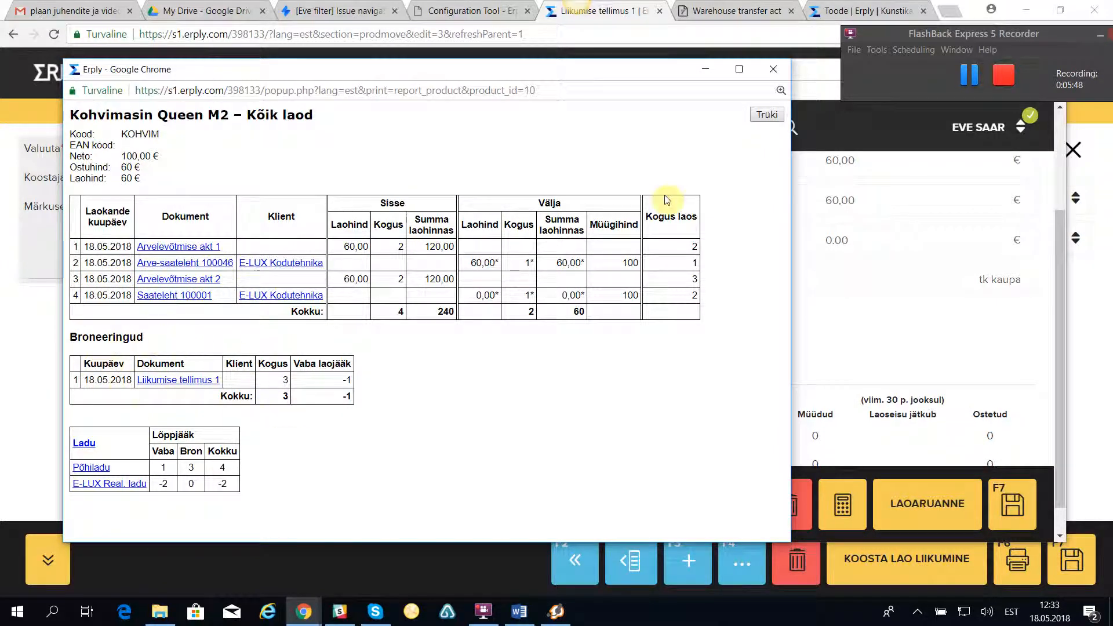
pyautogui.click(772, 70)
pyautogui.moveTo(921, 38); pyautogui.dragTo(922, 0)
pyautogui.moveTo(727, 73); pyautogui.dragTo(727, 126)
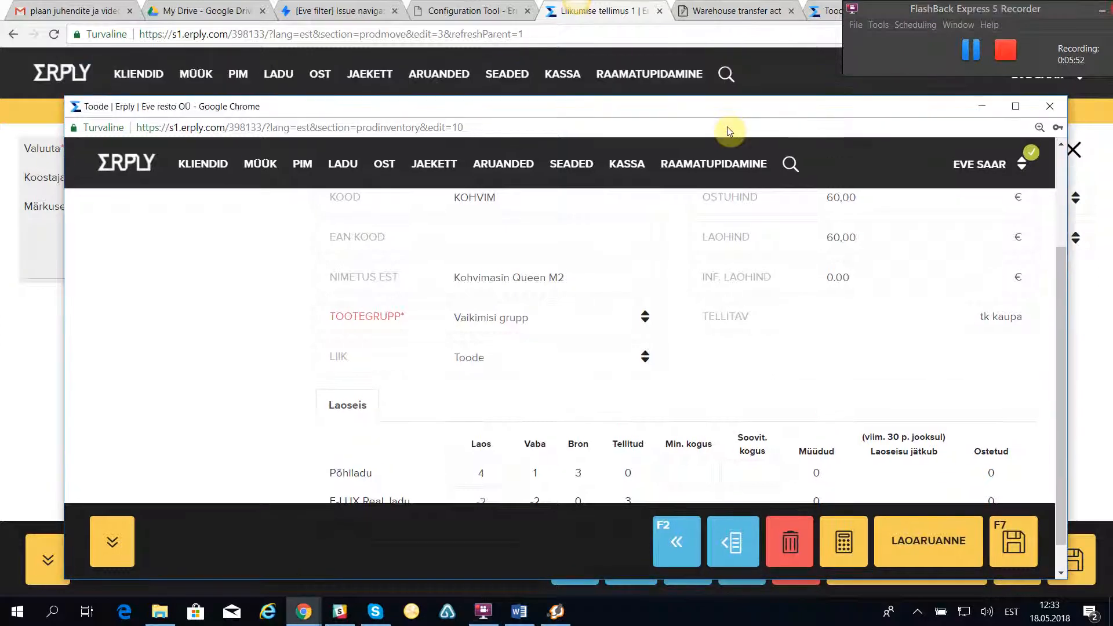
pyautogui.click(1049, 118)
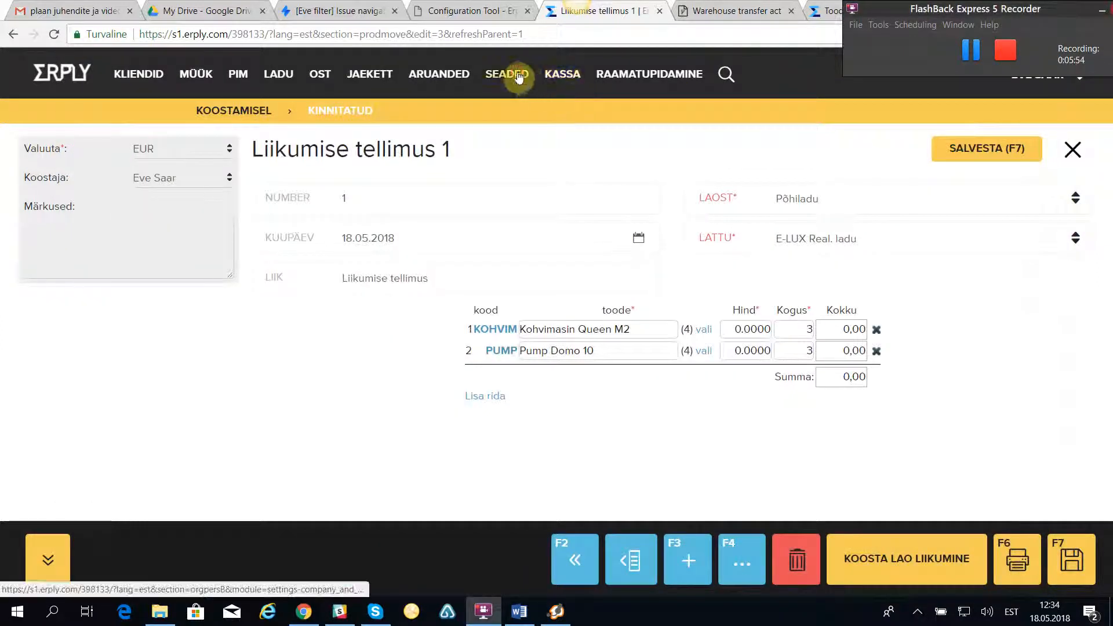
# Examine the main warehouse setting and the option for transfer orders to reserve goods in the general configuration.
pyautogui.moveTo(510, 70)
pyautogui.click(557, 221)
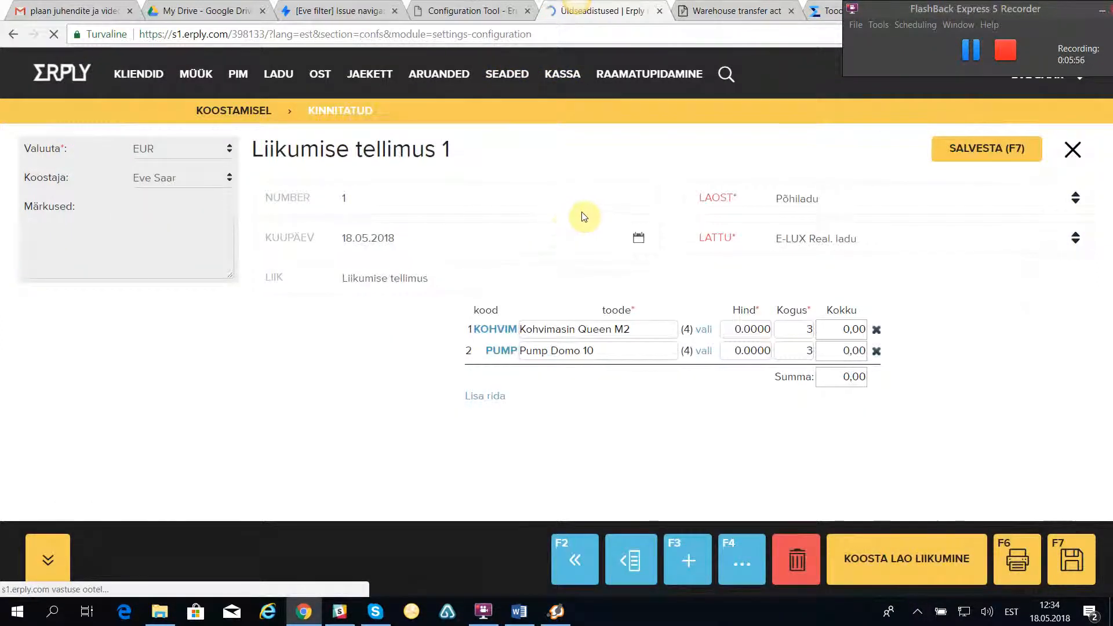
pyautogui.scroll(-8, 939, 342)
pyautogui.scroll(-10, 964, 353)
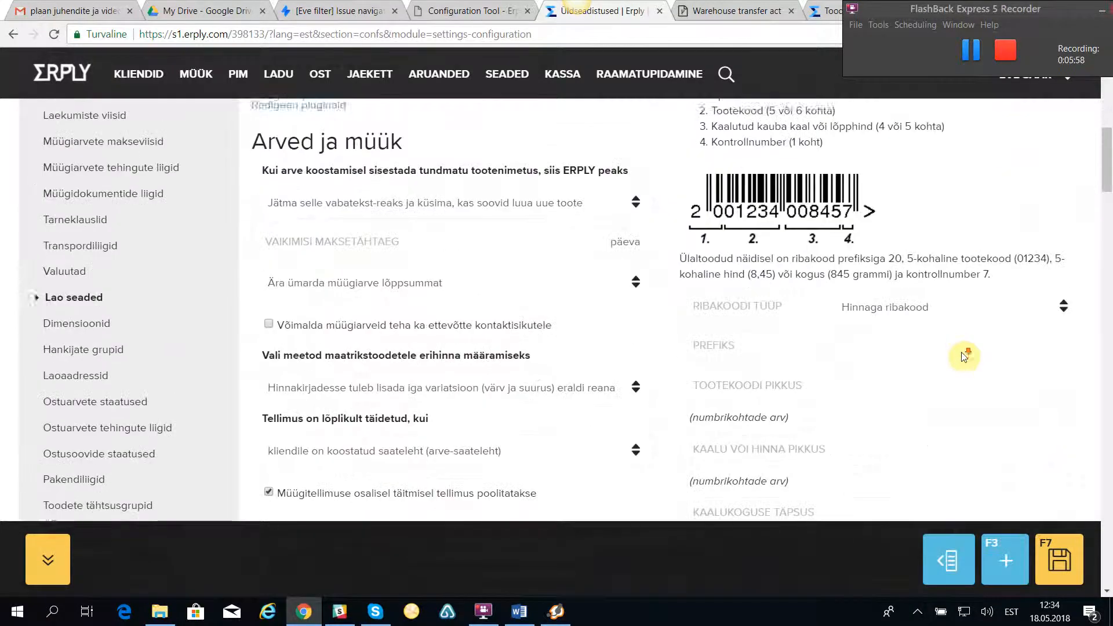
pyautogui.scroll(-4, 964, 354)
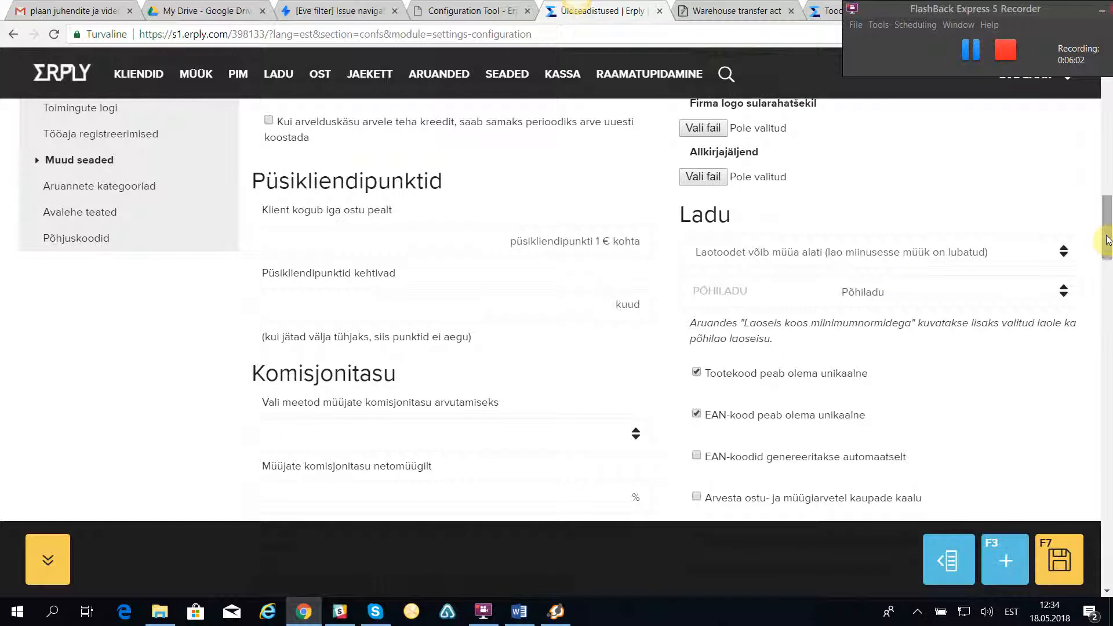
pyautogui.moveTo(1109, 270); pyautogui.dragTo(1109, 377)
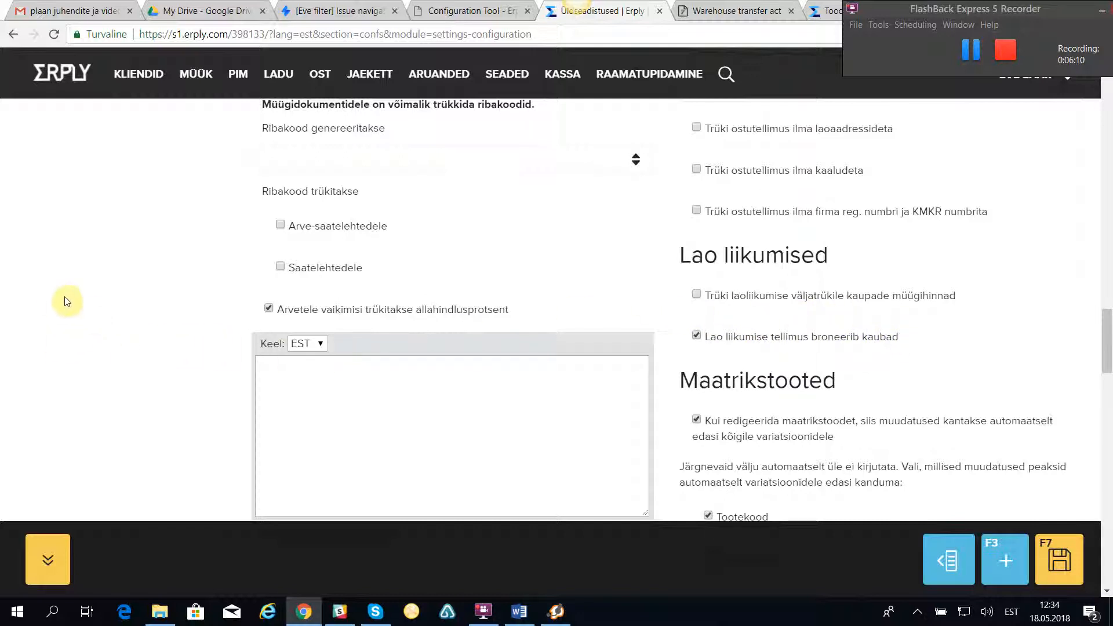
pyautogui.scroll(7, 164, 249)
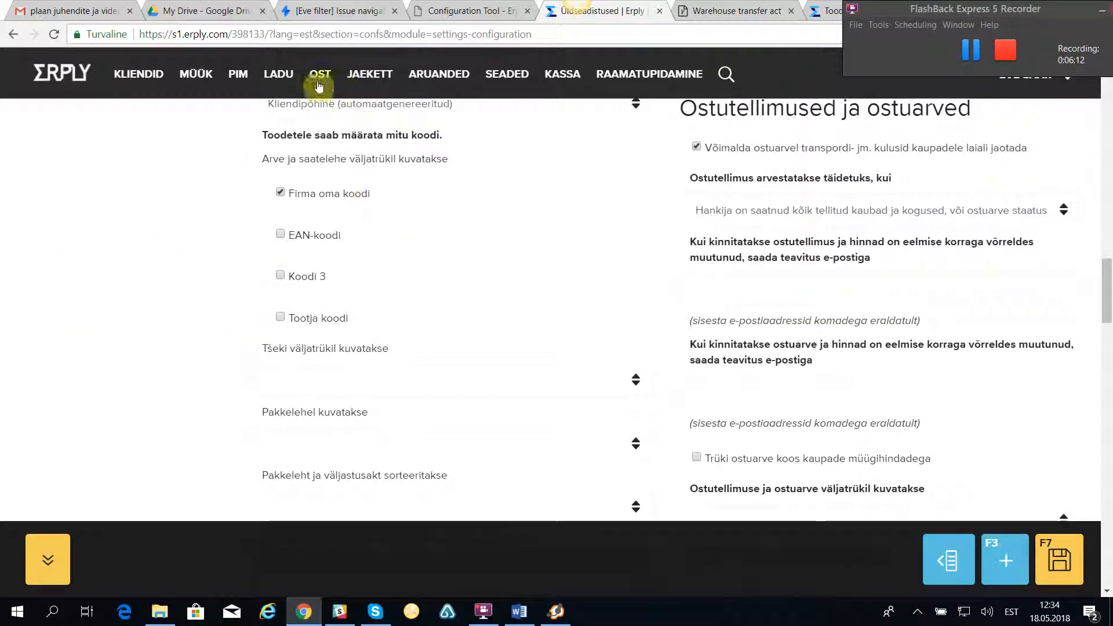
# Reopen the confirmed transfer order from the stock movements list and create a Lao liikumine document from it.
pyautogui.moveTo(282, 78)
pyautogui.click(335, 184)
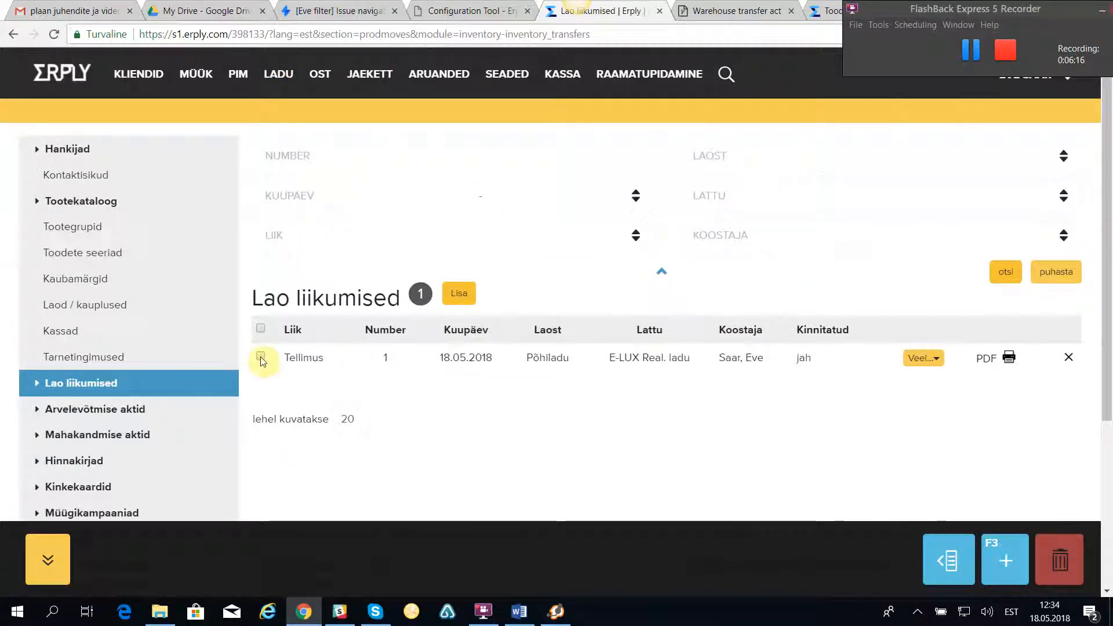
pyautogui.click(305, 358)
pyautogui.click(906, 561)
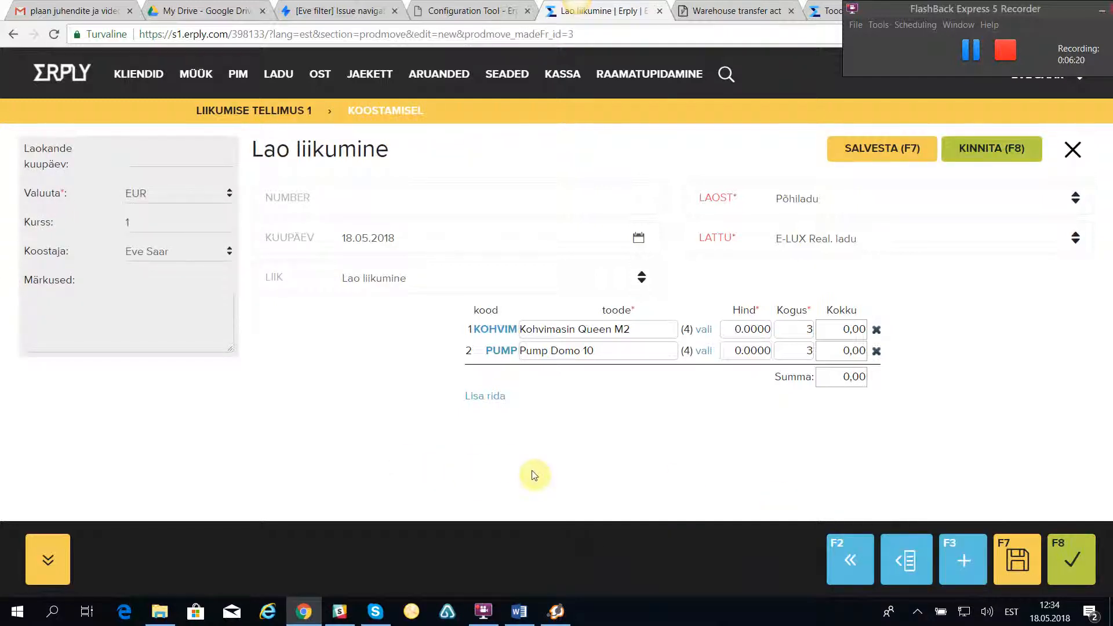
# Confirm the Lao liikumine document and check the Kohvimasin Queen M2 stock levels per warehouse, closing the product window when done.
pyautogui.click(985, 148)
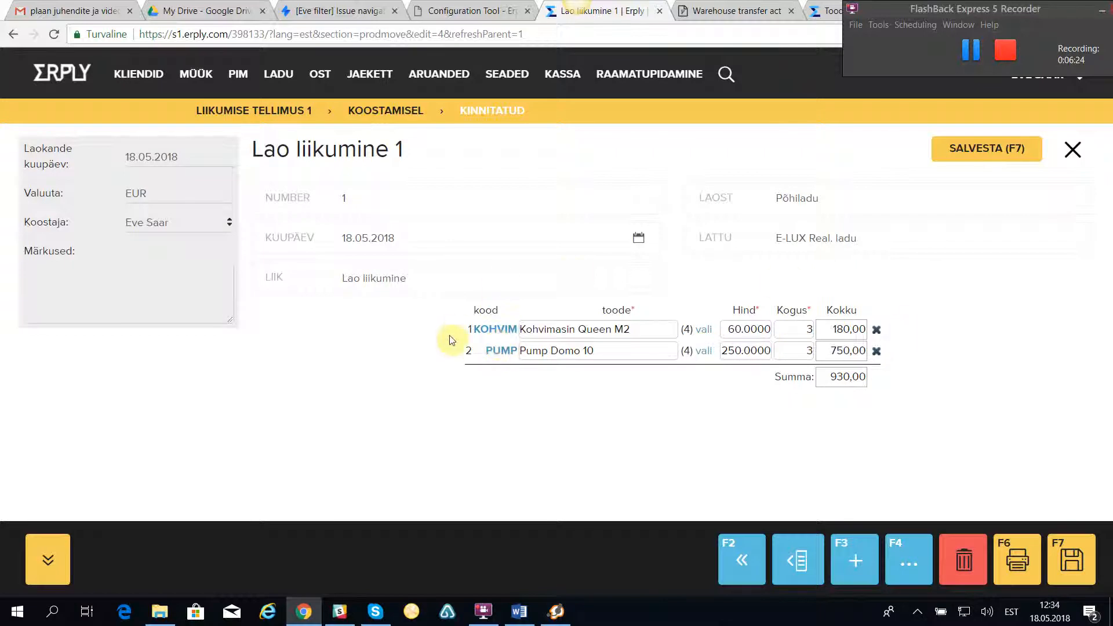
pyautogui.click(496, 331)
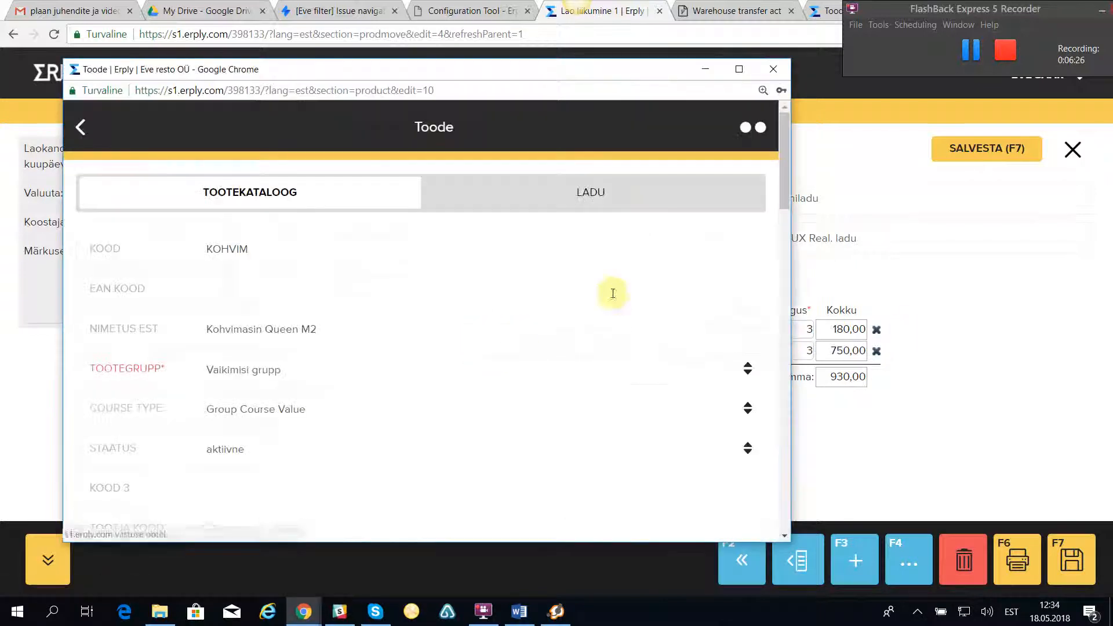
pyautogui.moveTo(795, 329); pyautogui.dragTo(1039, 331)
pyautogui.click(865, 256)
pyautogui.scroll(-3, 508, 405)
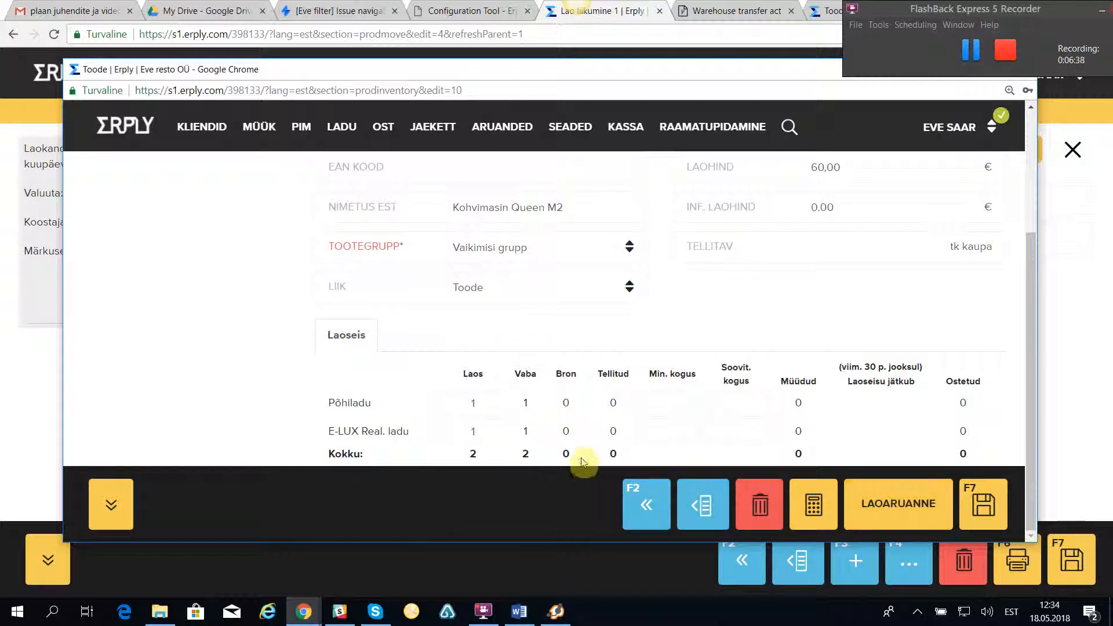
pyautogui.moveTo(597, 68); pyautogui.dragTo(599, 114)
pyautogui.click(1022, 115)
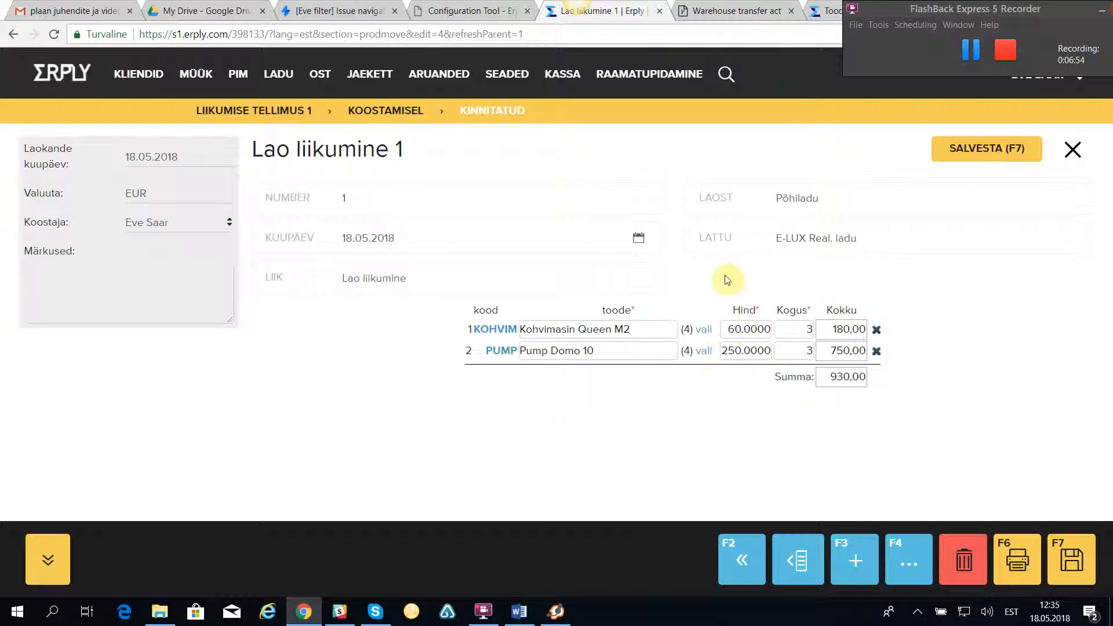
# Review the standard printout of the confirmed stock transfer and close it.
pyautogui.click(1017, 559)
pyautogui.click(382, 185)
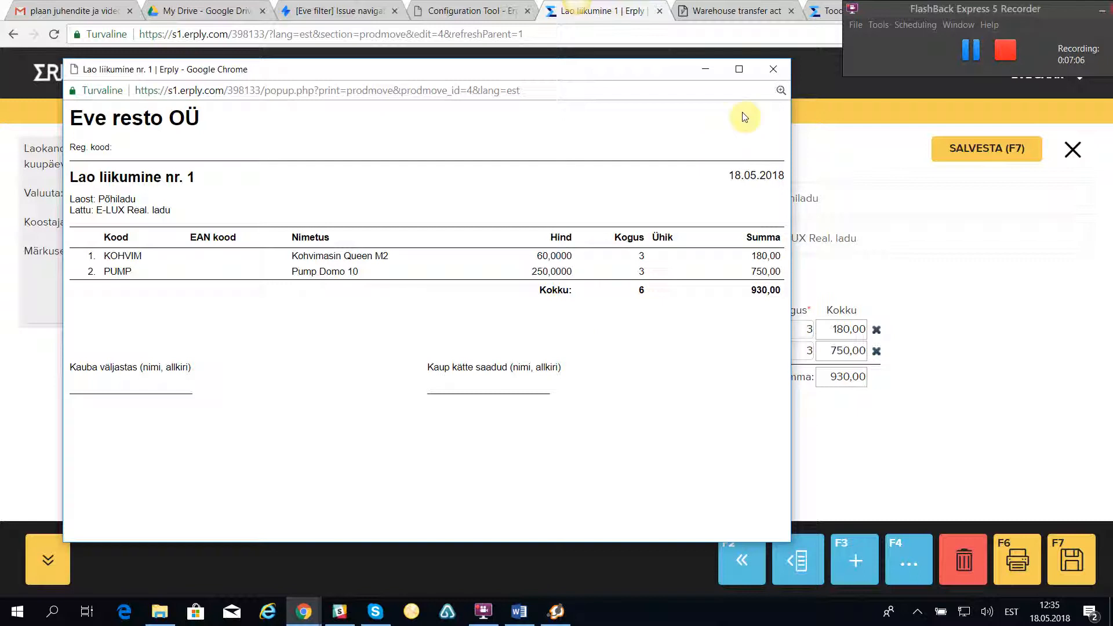
pyautogui.click(775, 71)
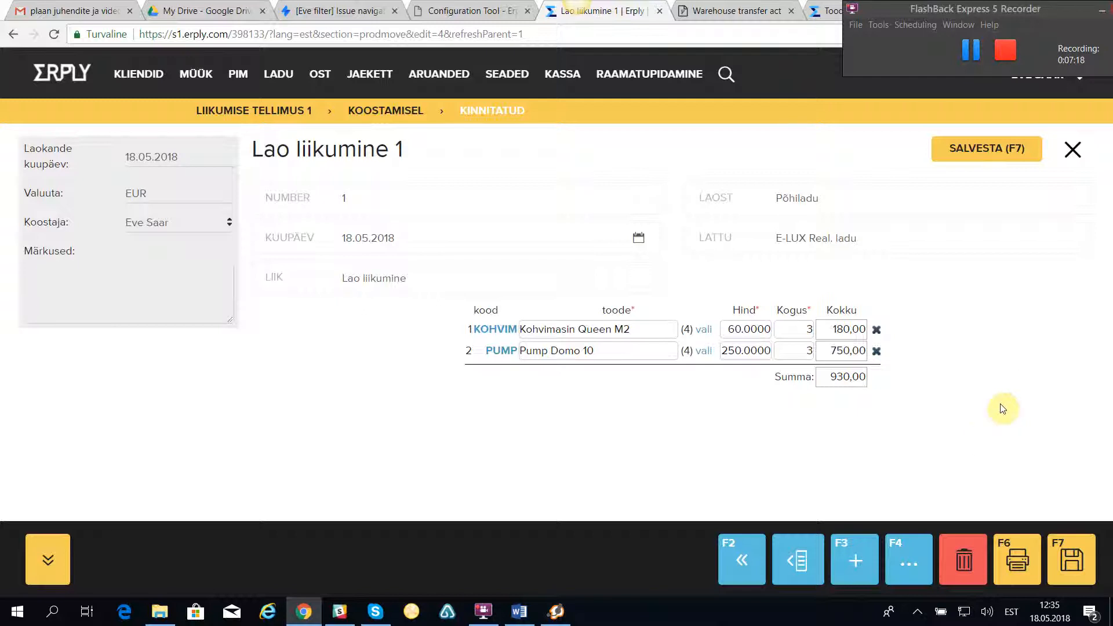
# Open the custom Warehouse transfer act template for editing and change the warehouse labels From and To to Kust and Kuhu.
pyautogui.click(1025, 561)
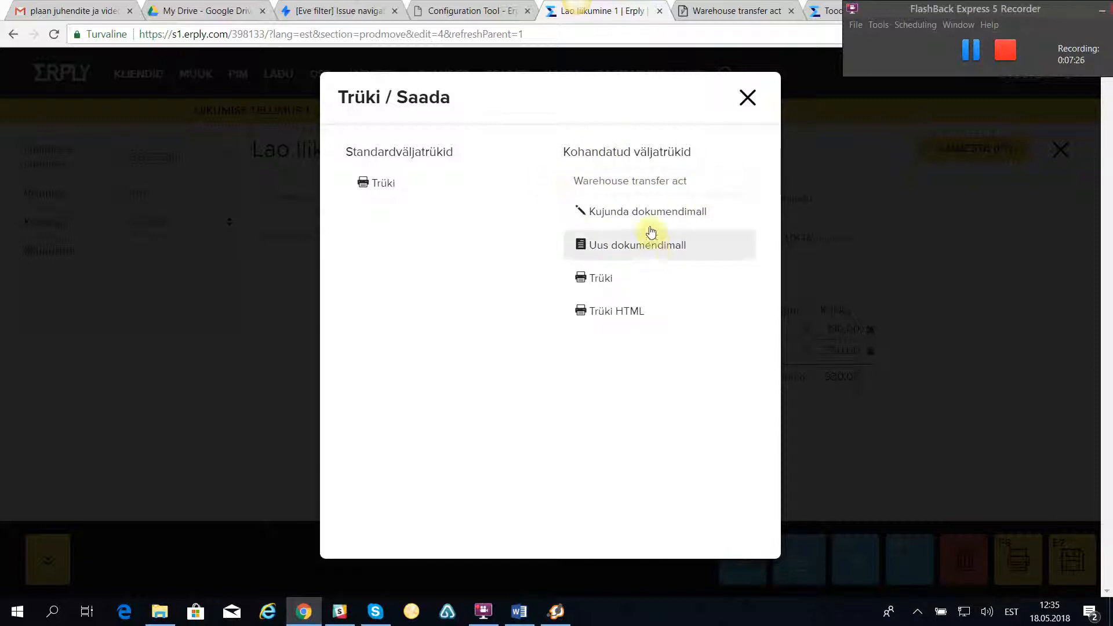
pyautogui.click(639, 212)
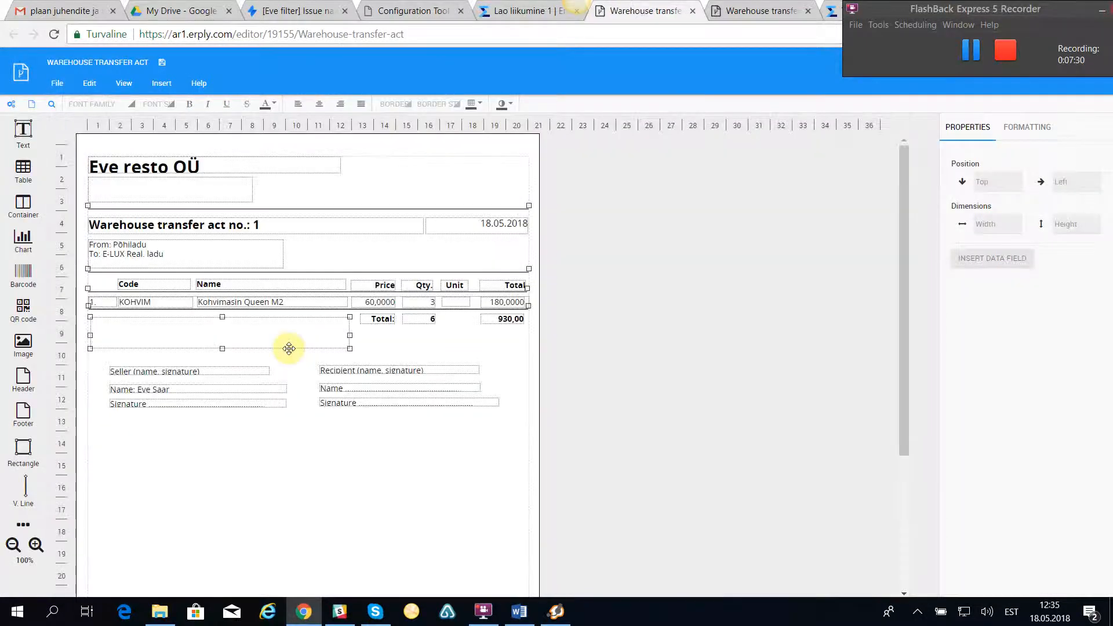
pyautogui.click(109, 246)
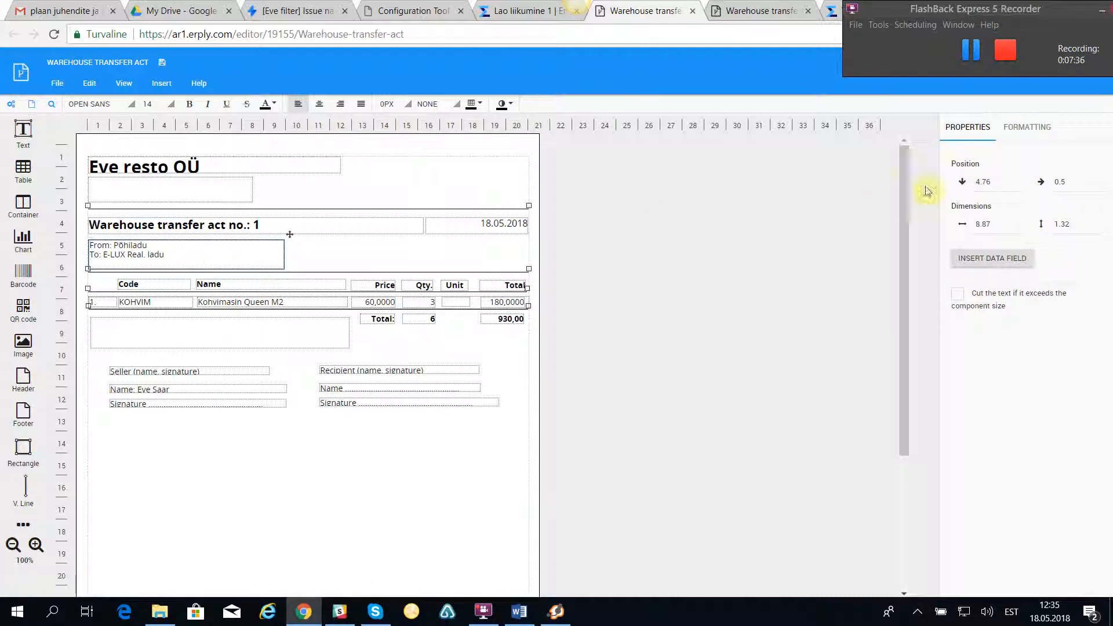
pyautogui.click(1030, 132)
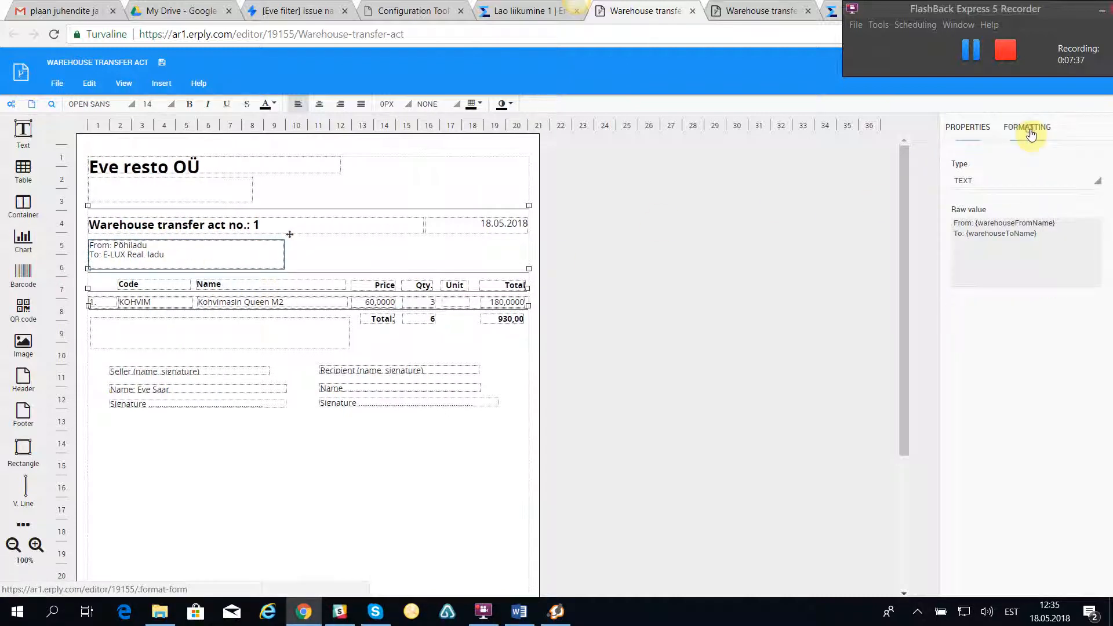
pyautogui.click(956, 225)
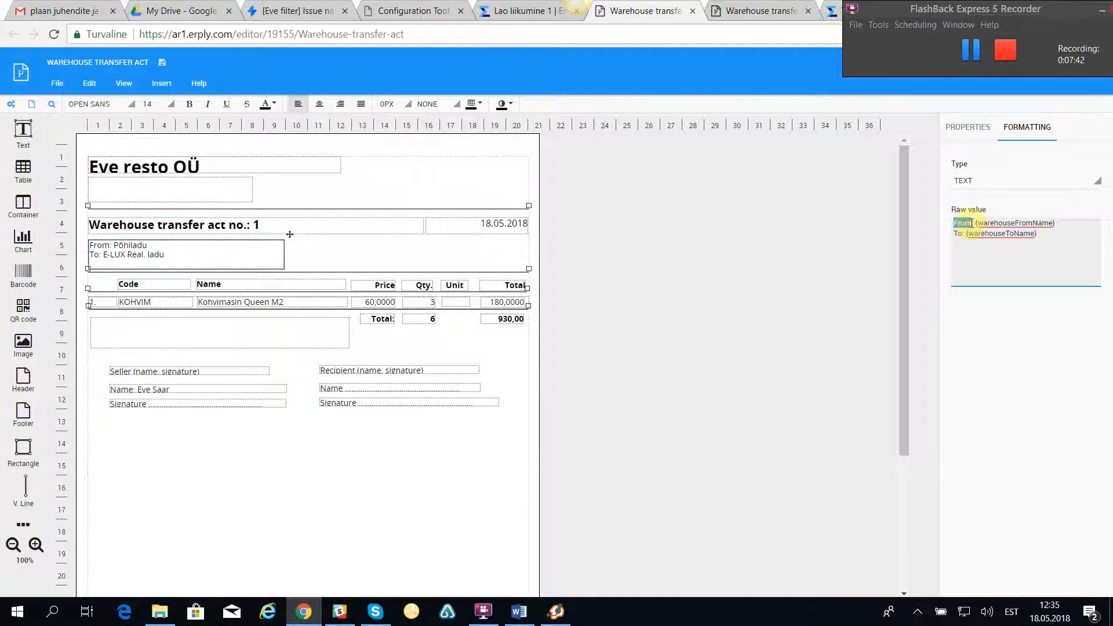
pyautogui.write('Kust')
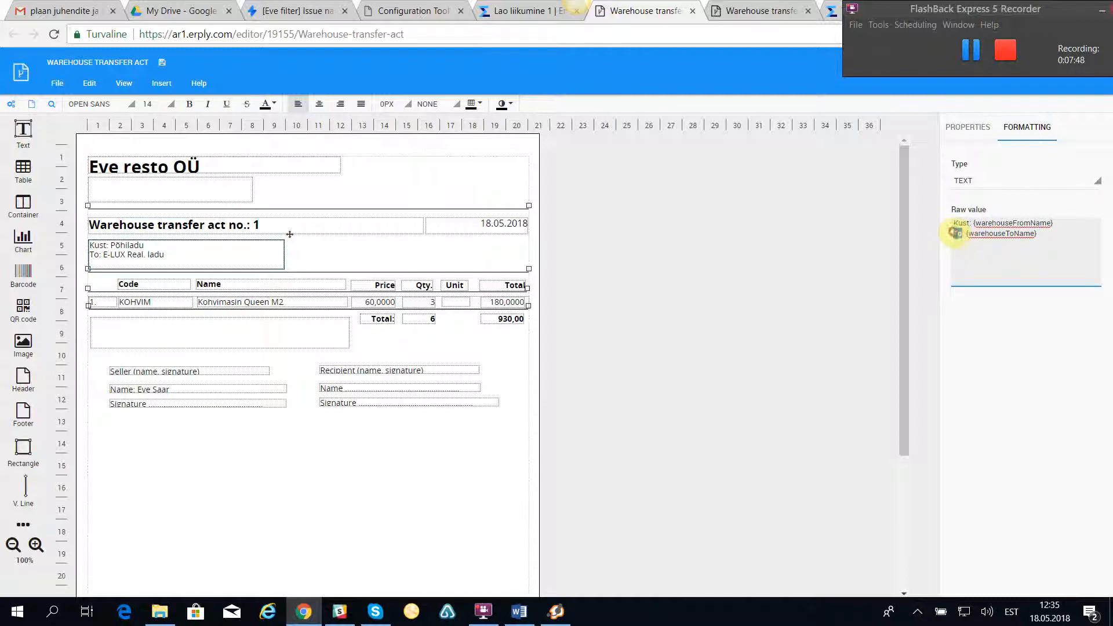
pyautogui.write('uhu')
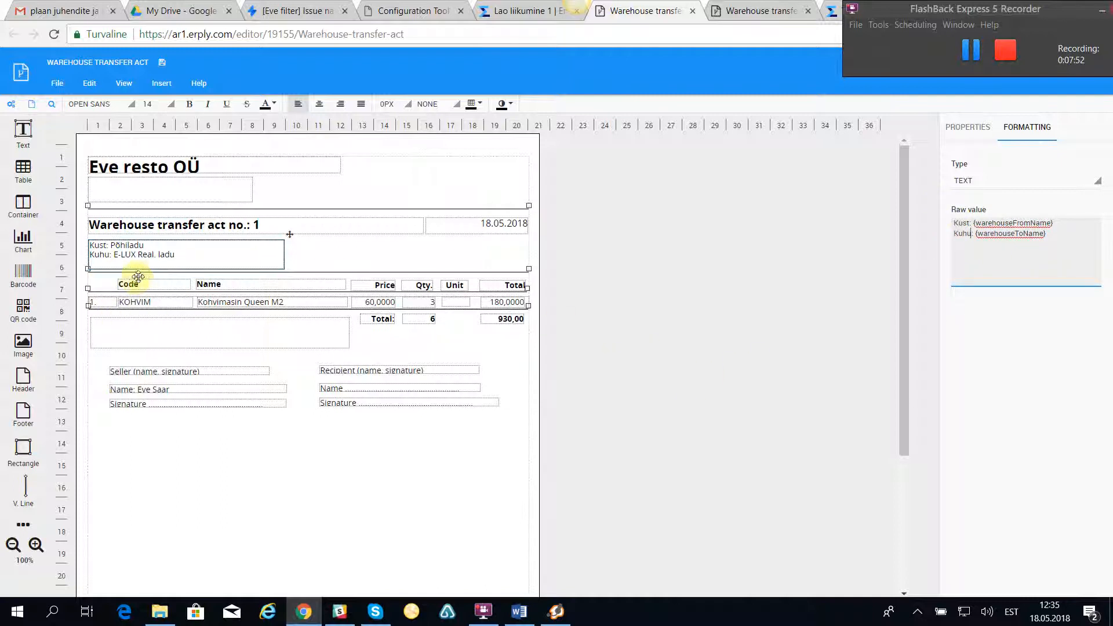
pyautogui.moveTo(381, 620)
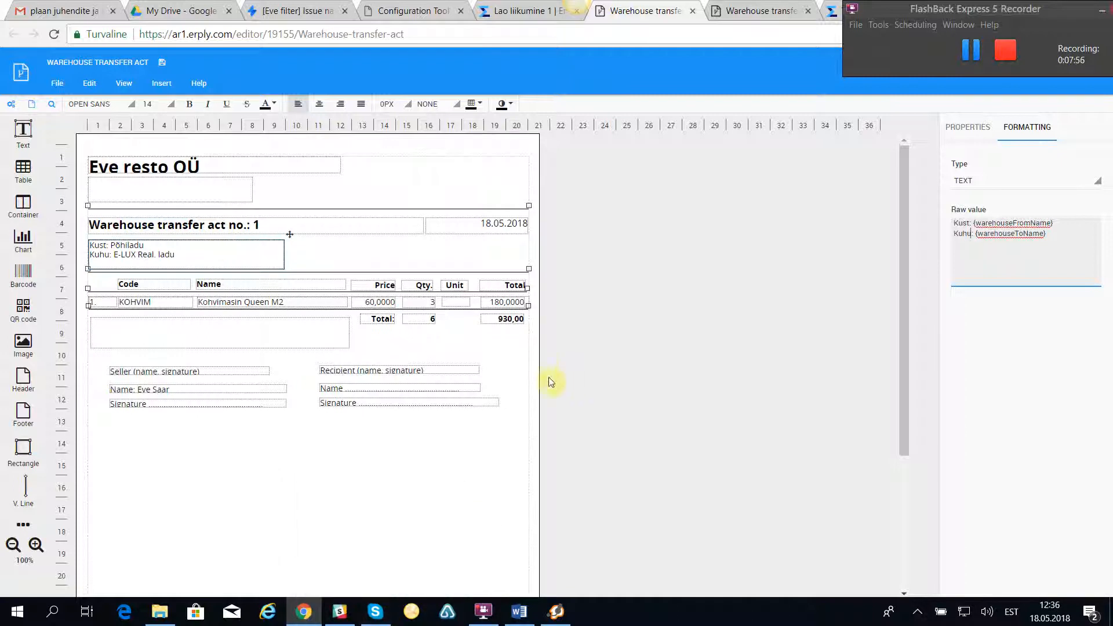
# Remove the Price column heading and the unit price field in the product row from the template.
pyautogui.click(374, 284)
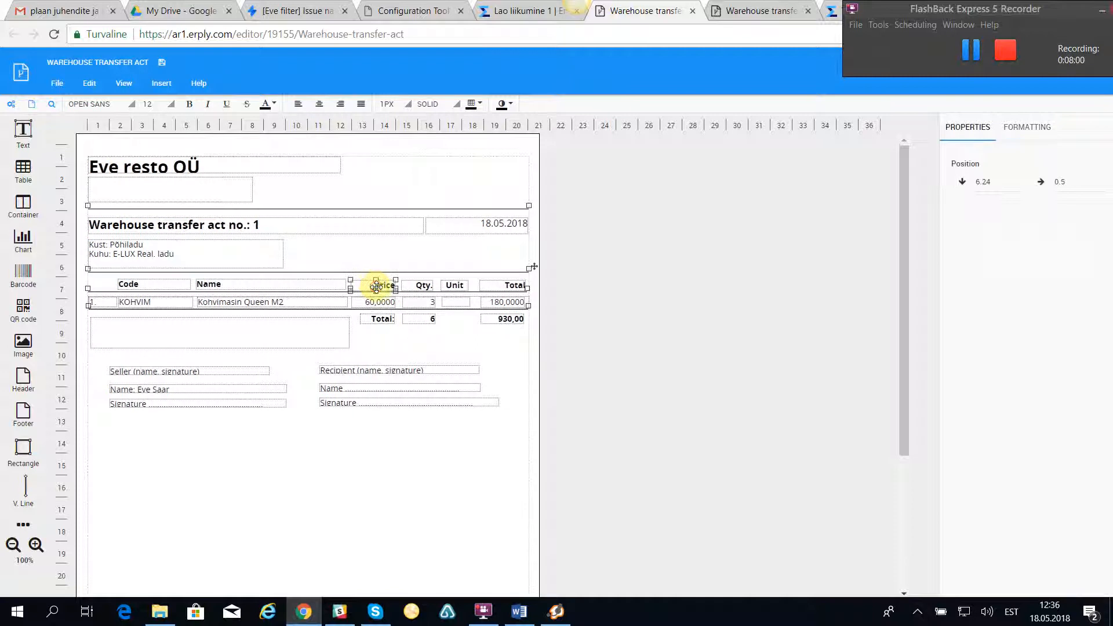
pyautogui.click(376, 285)
pyautogui.rightClick(376, 285)
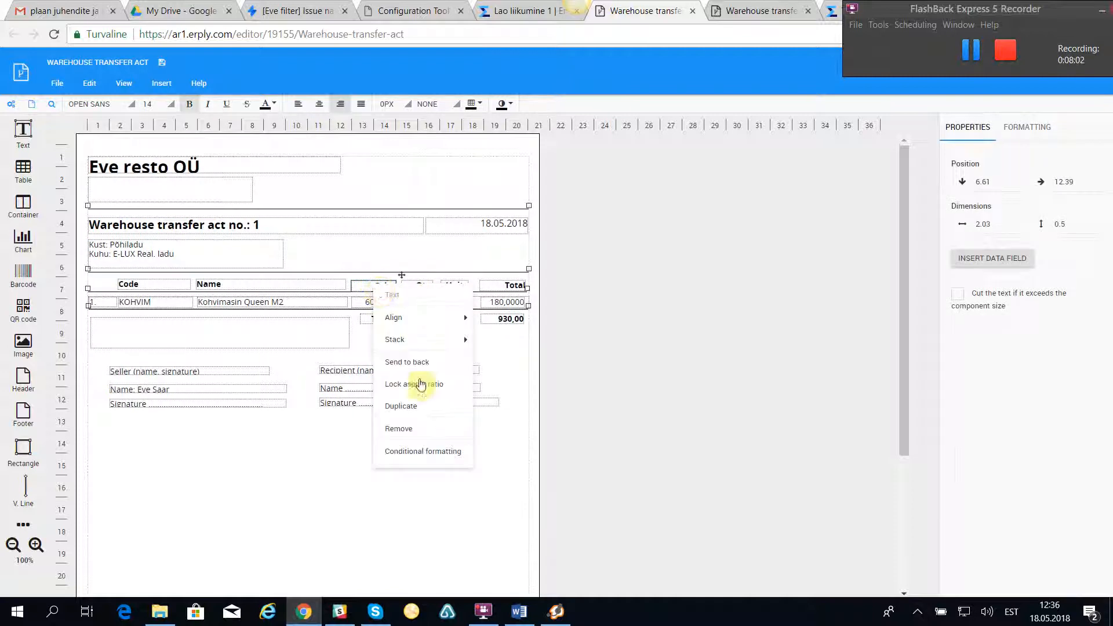
pyautogui.click(420, 430)
pyautogui.click(373, 303)
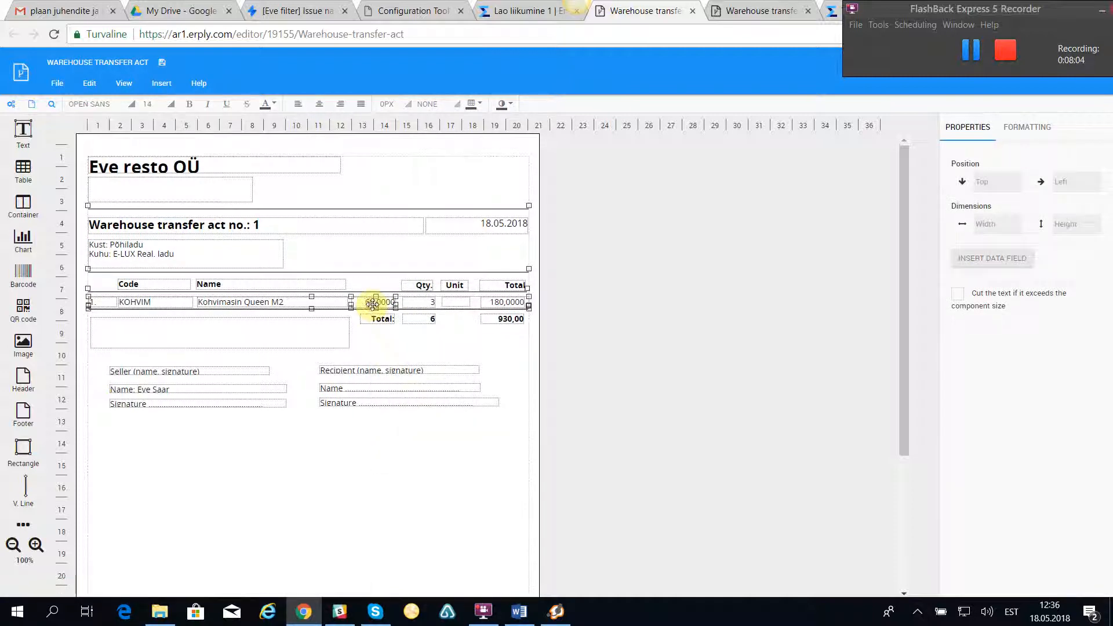
pyautogui.rightClick(372, 303)
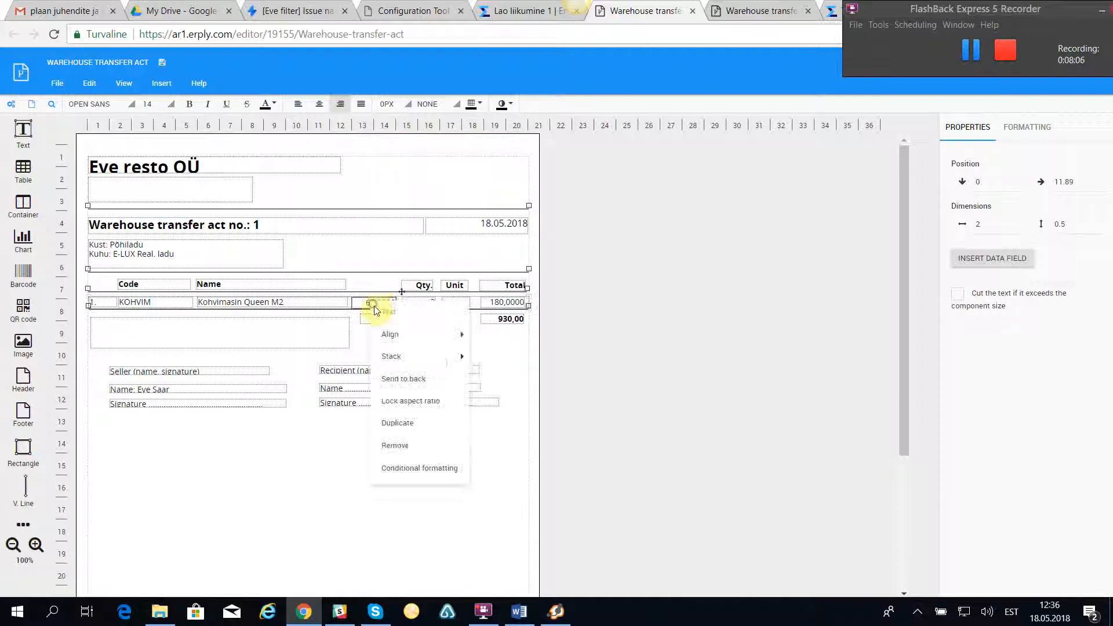
pyautogui.click(422, 447)
# Remove the Total column heading and the horizontal line beneath the column headings from the template.
pyautogui.click(508, 285)
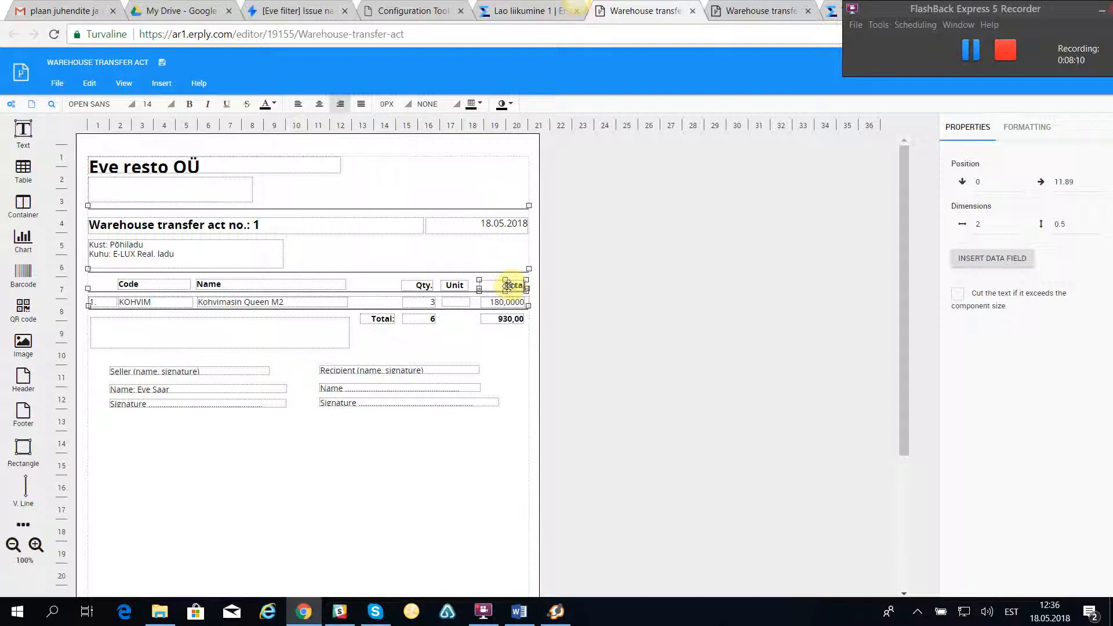
pyautogui.click(508, 286)
pyautogui.rightClick(508, 285)
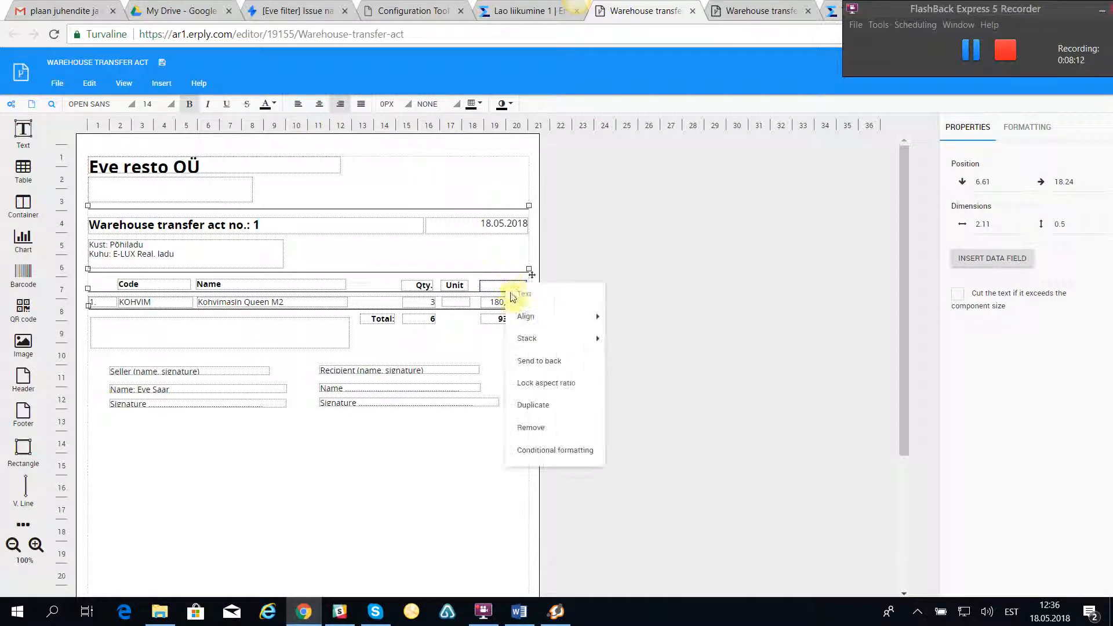
pyautogui.click(542, 426)
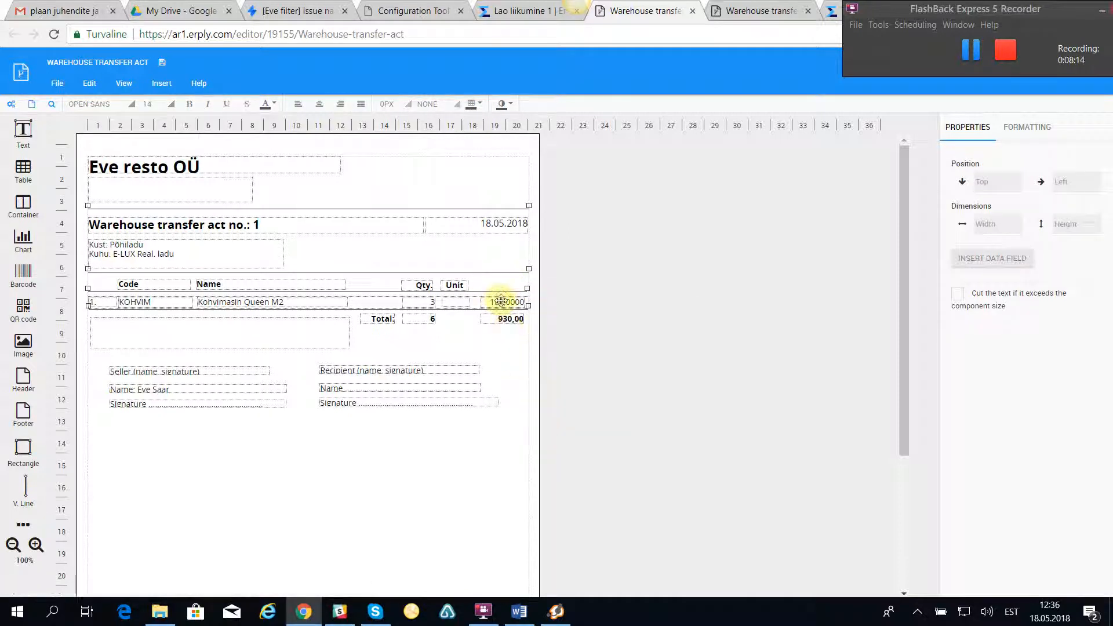
pyautogui.click(502, 301)
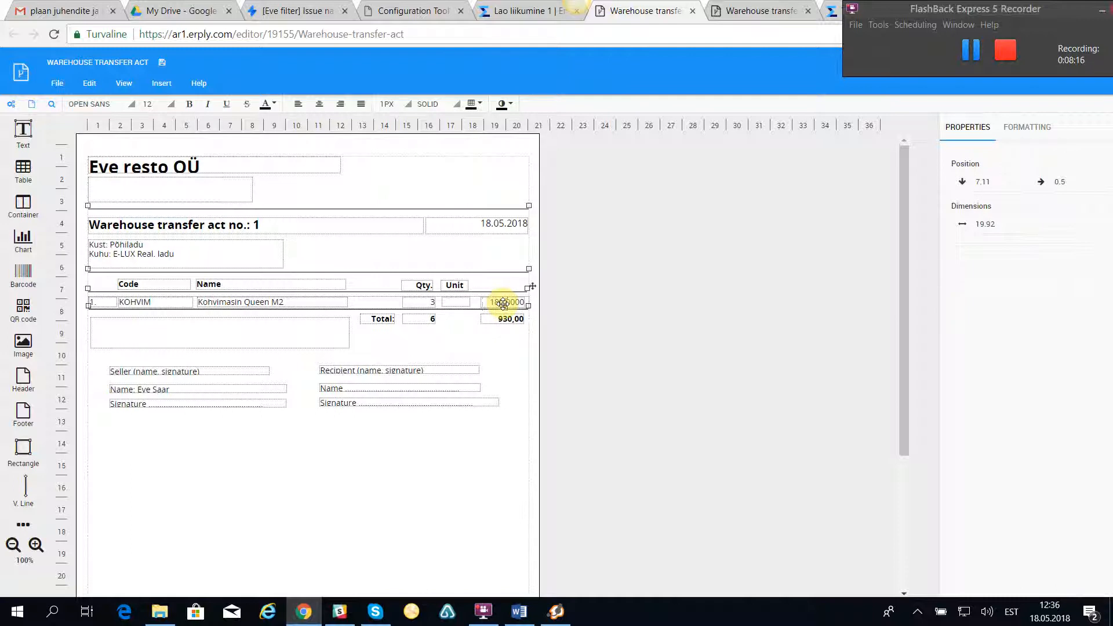
pyautogui.rightClick(506, 304)
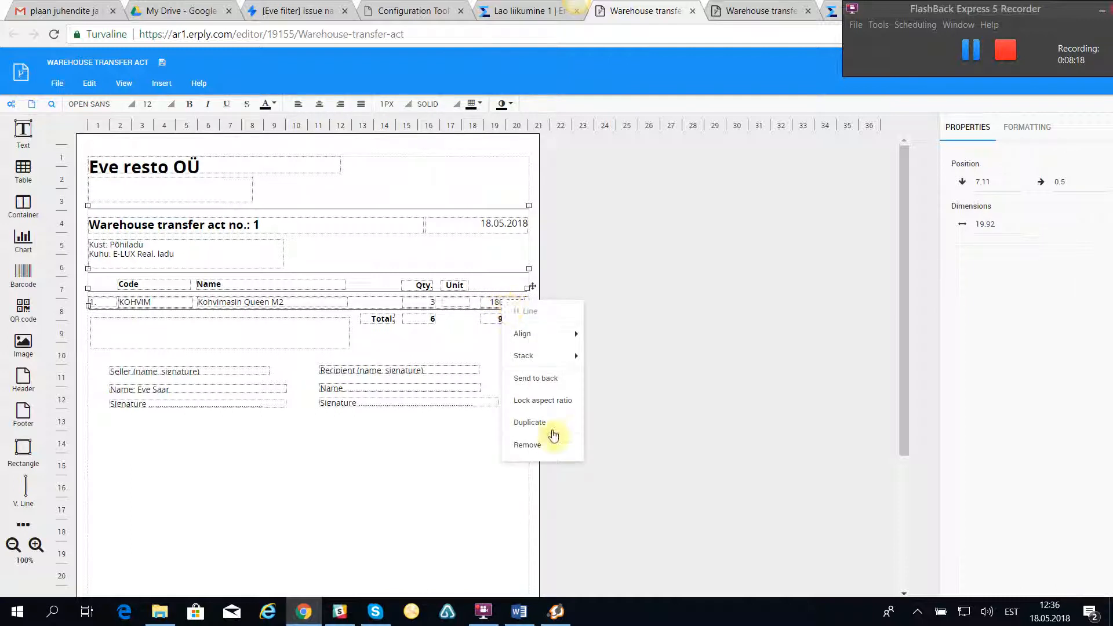
pyautogui.click(542, 446)
# Remove the product row's total amount and the grand total amount from the template, keeping the total quantity.
pyautogui.click(506, 302)
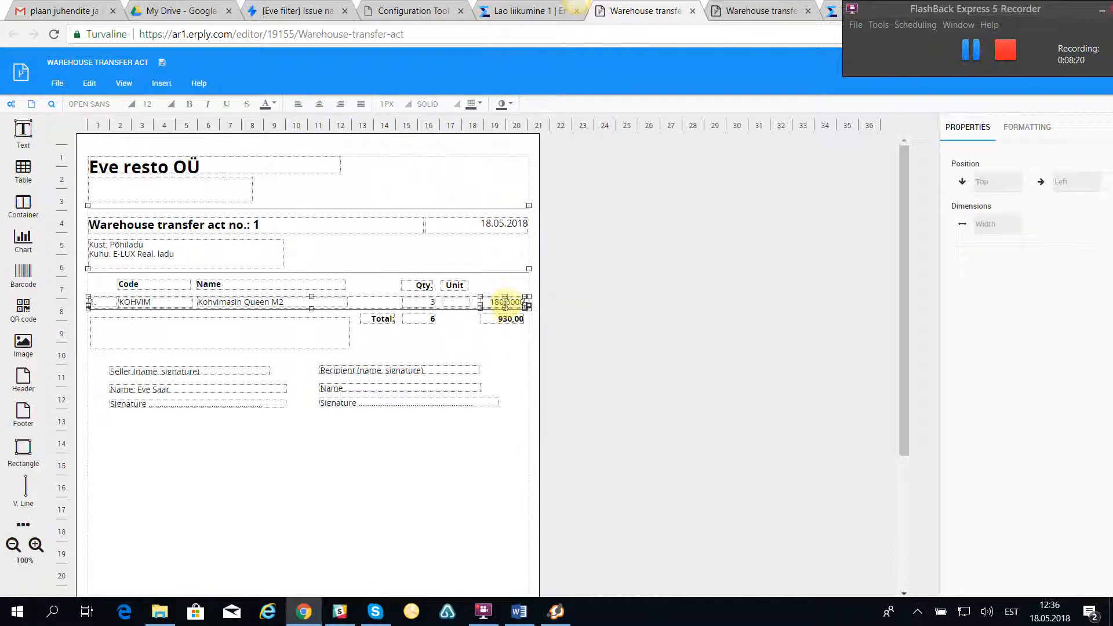
pyautogui.rightClick(506, 303)
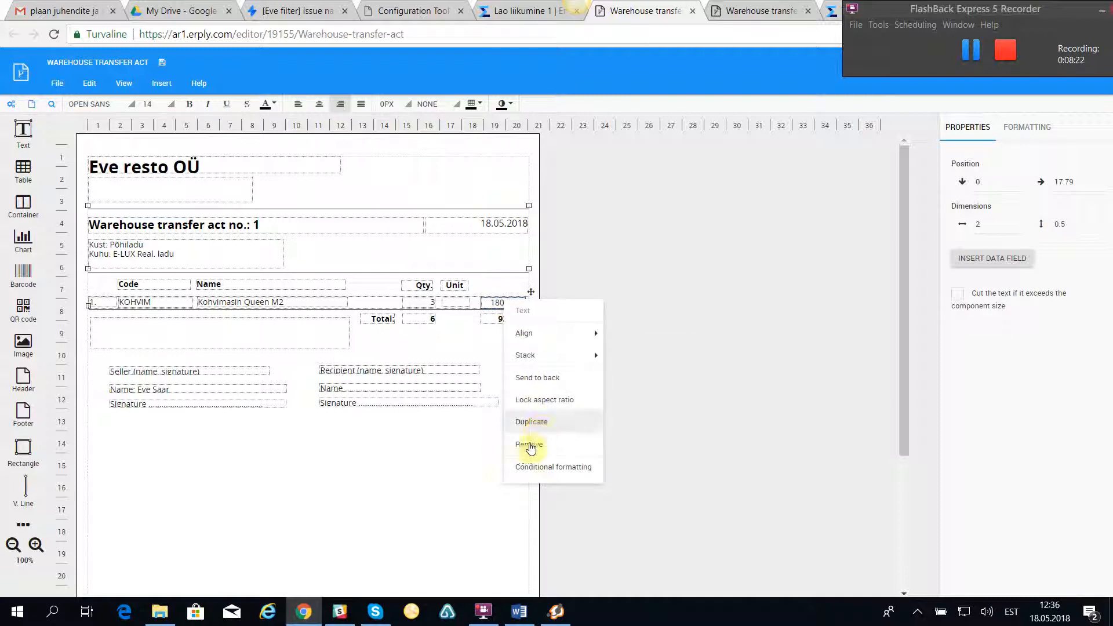
pyautogui.click(531, 446)
pyautogui.click(506, 318)
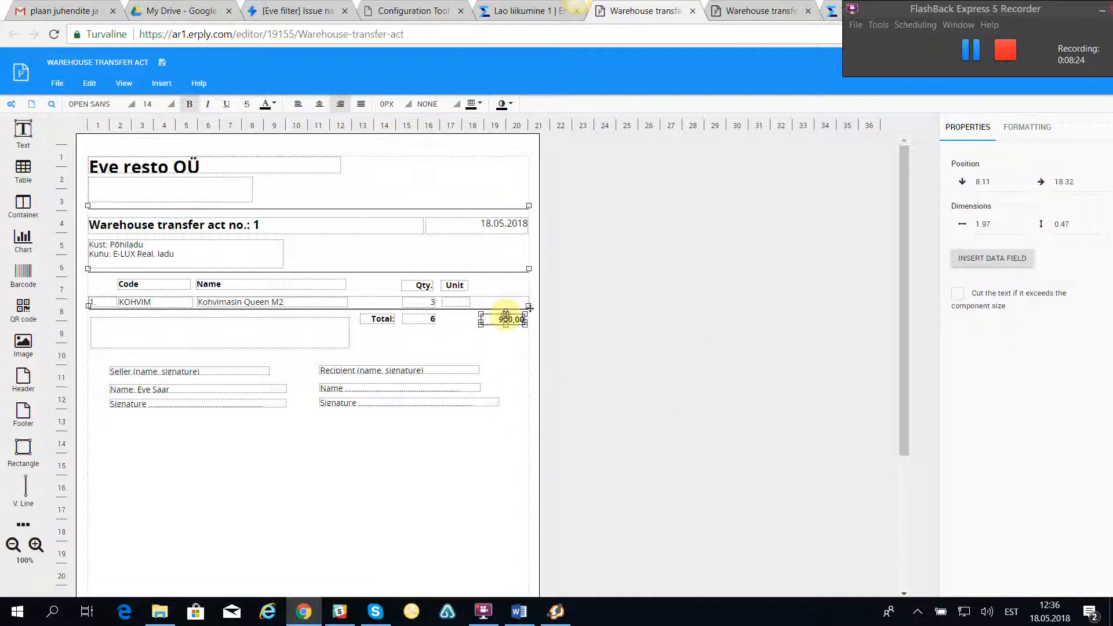
pyautogui.rightClick(506, 318)
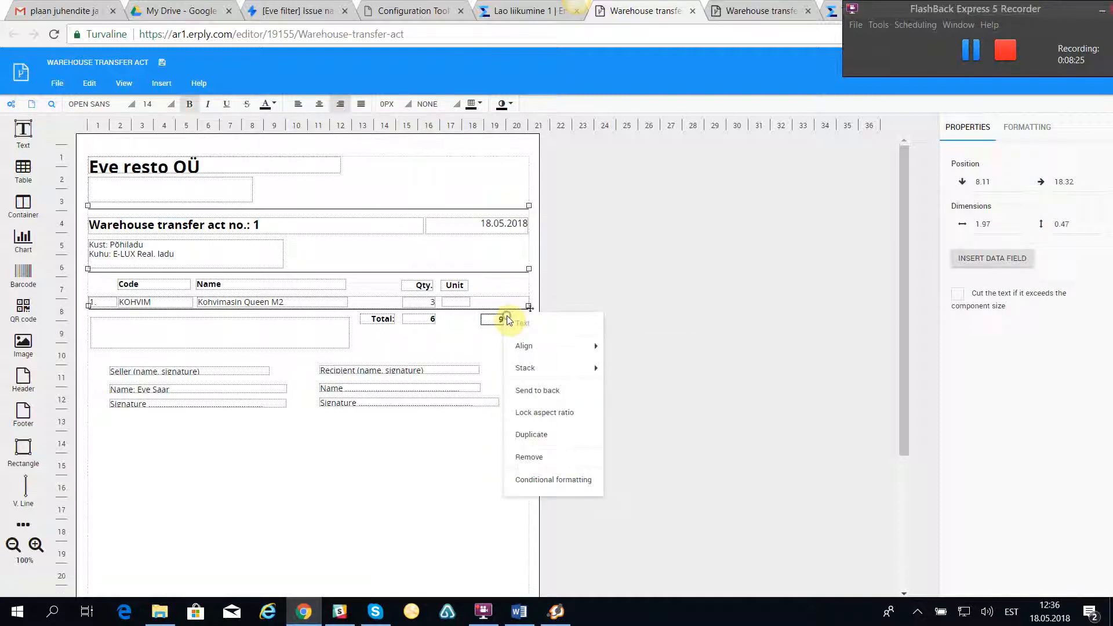
pyautogui.click(539, 458)
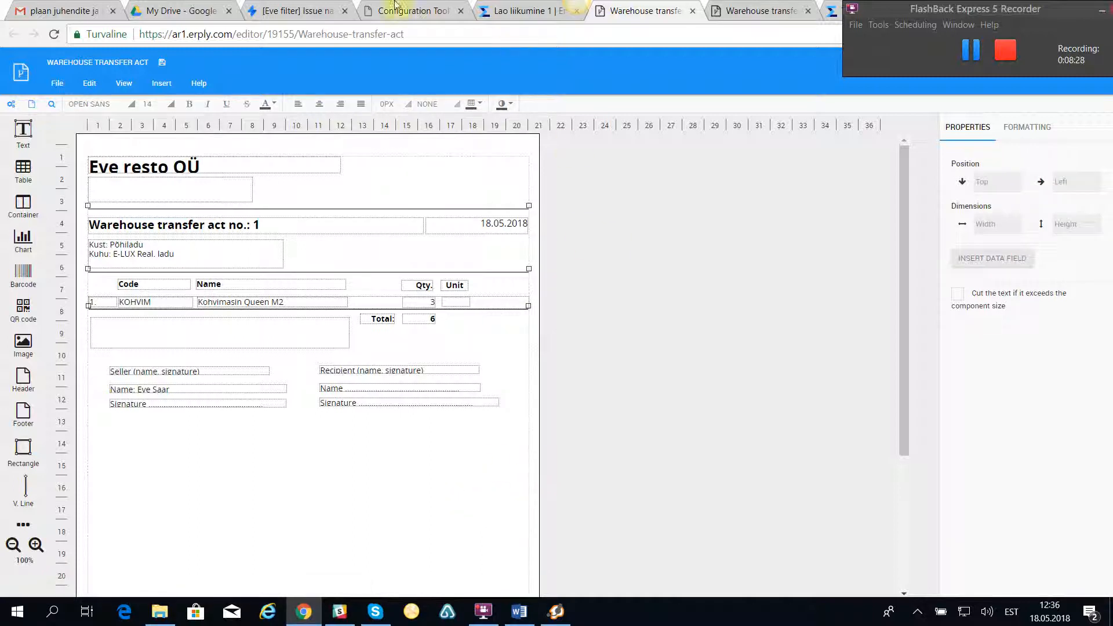
# Download the edited warehouse transfer act as a PDF, open it to check the layout, and close it.
pyautogui.click(62, 85)
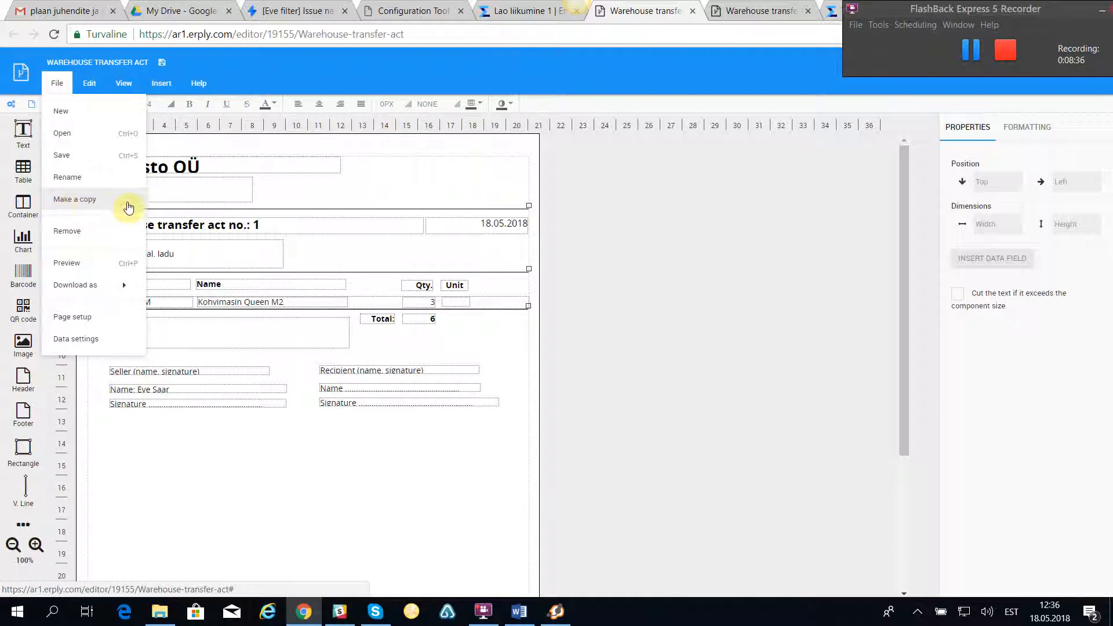
pyautogui.moveTo(95, 284)
pyautogui.click(180, 286)
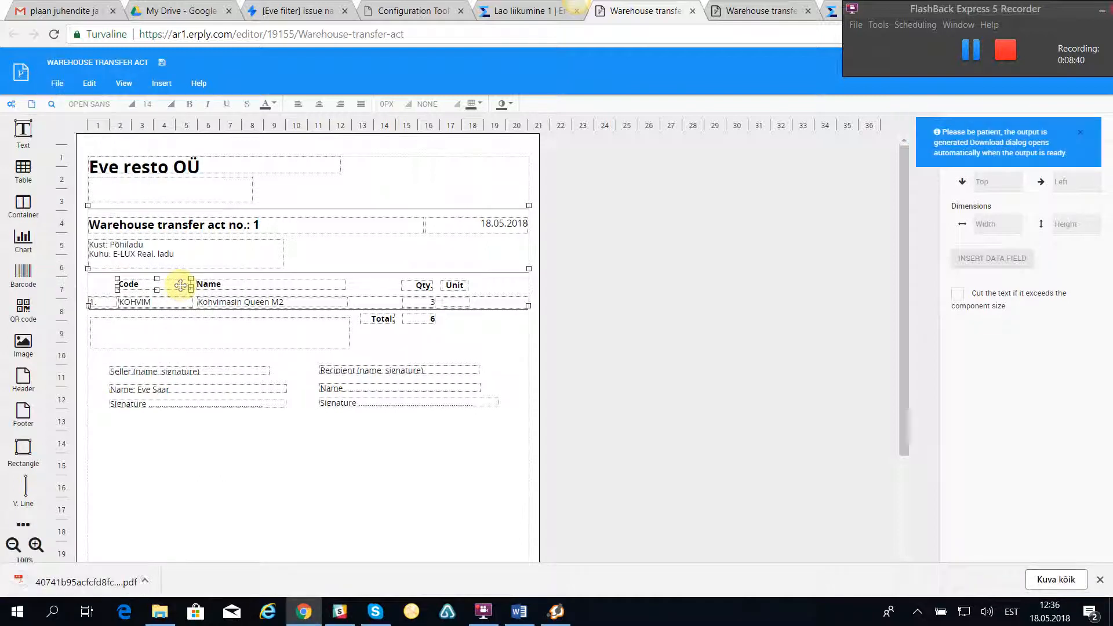
pyautogui.click(47, 583)
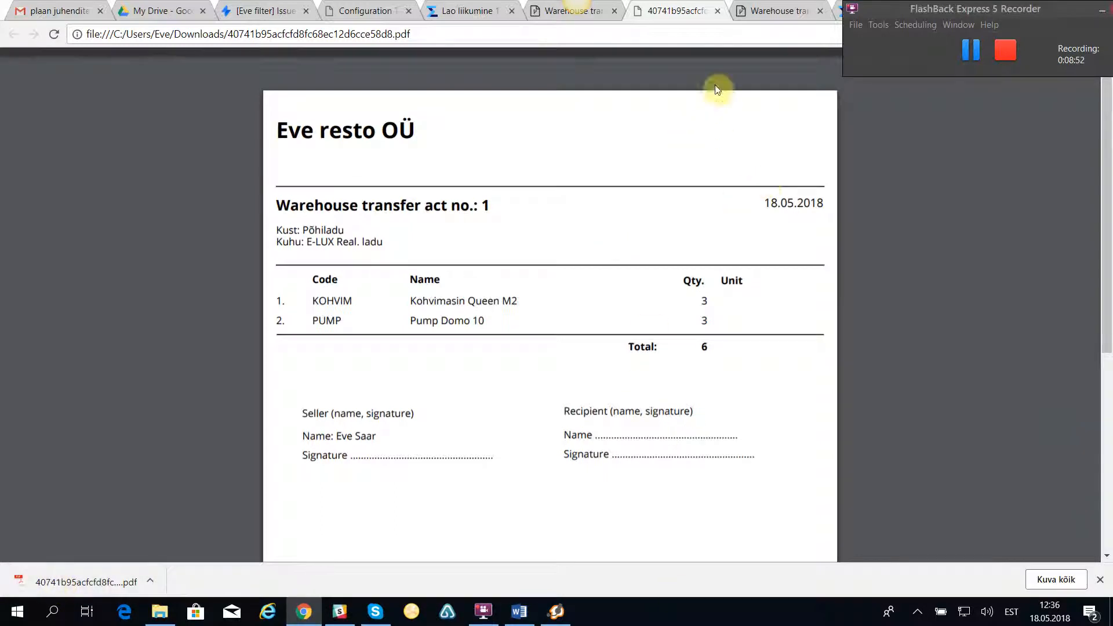
pyautogui.click(719, 10)
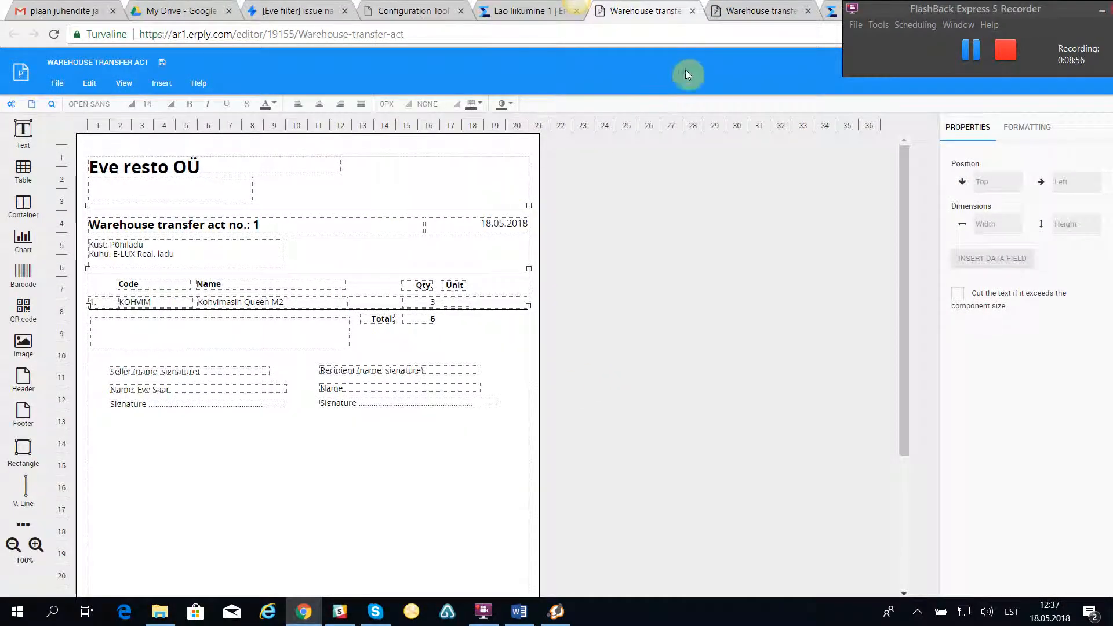
# Return to the Lao liikumine document in Erply and open the list of sales invoices (Arved).
pyautogui.click(513, 13)
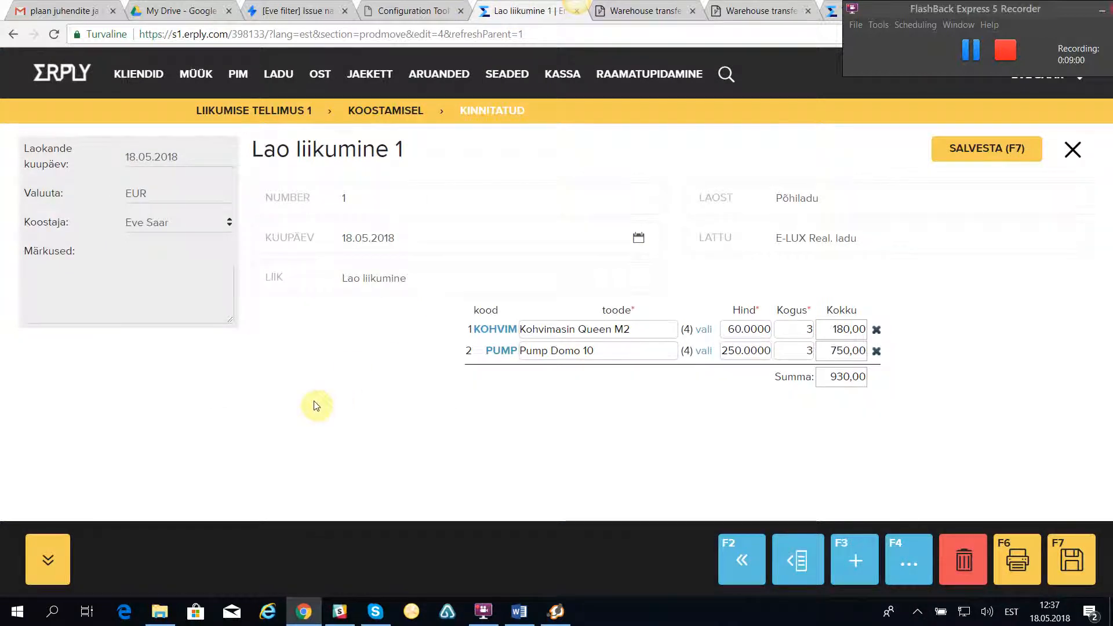
pyautogui.click(303, 439)
pyautogui.click(198, 78)
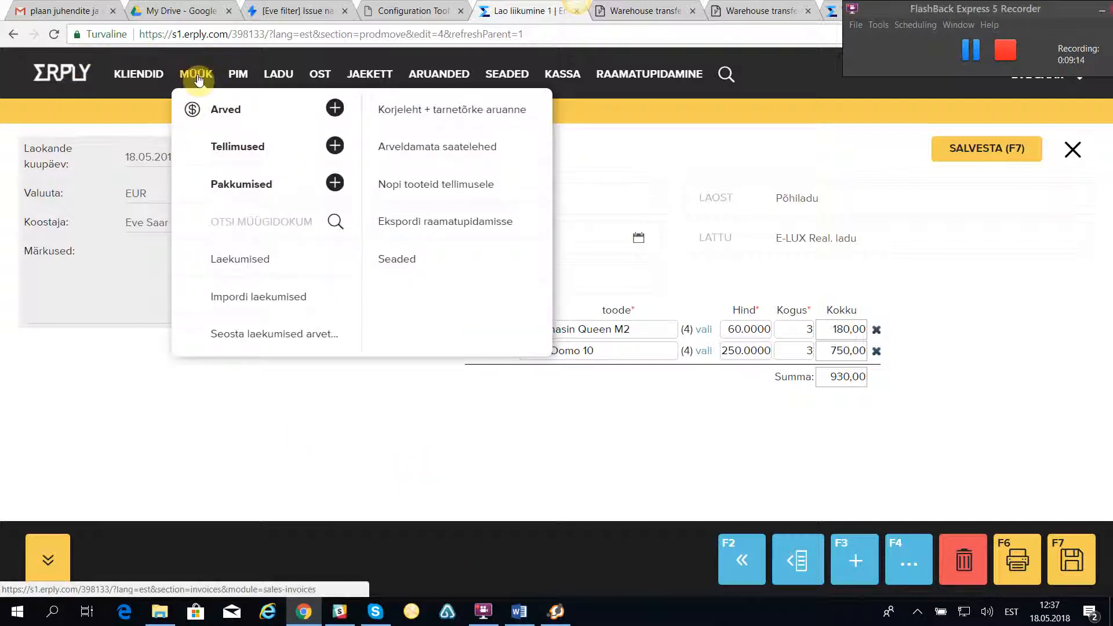
pyautogui.click(234, 111)
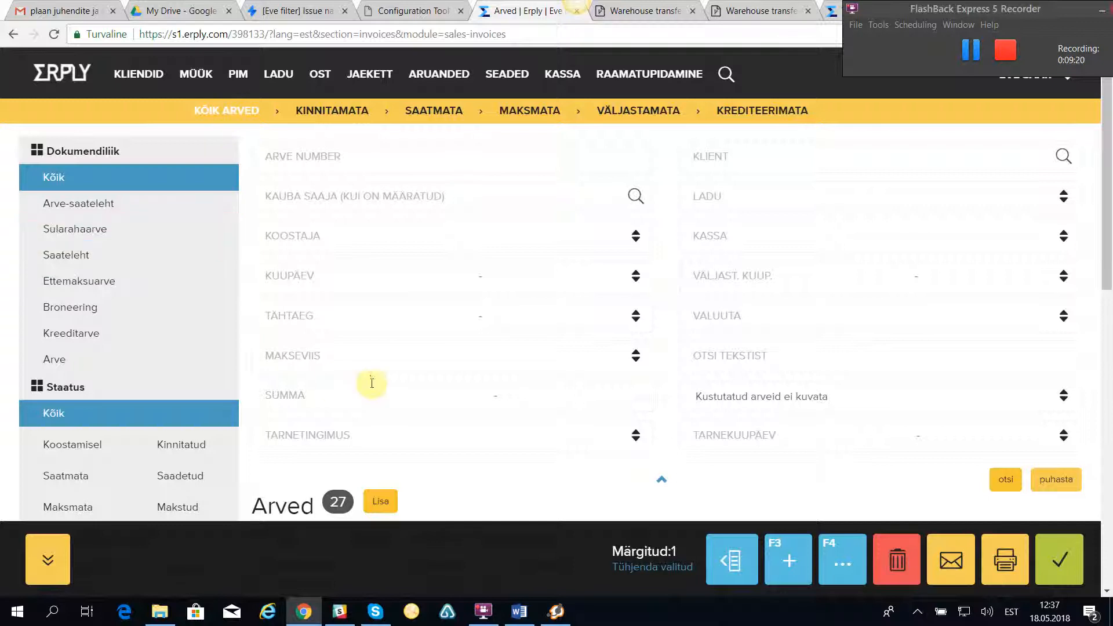
# Create a new Arve-saateleht for the client E-LUX Kodutehnika.
pyautogui.scroll(-3, 418, 401)
pyautogui.click(386, 357)
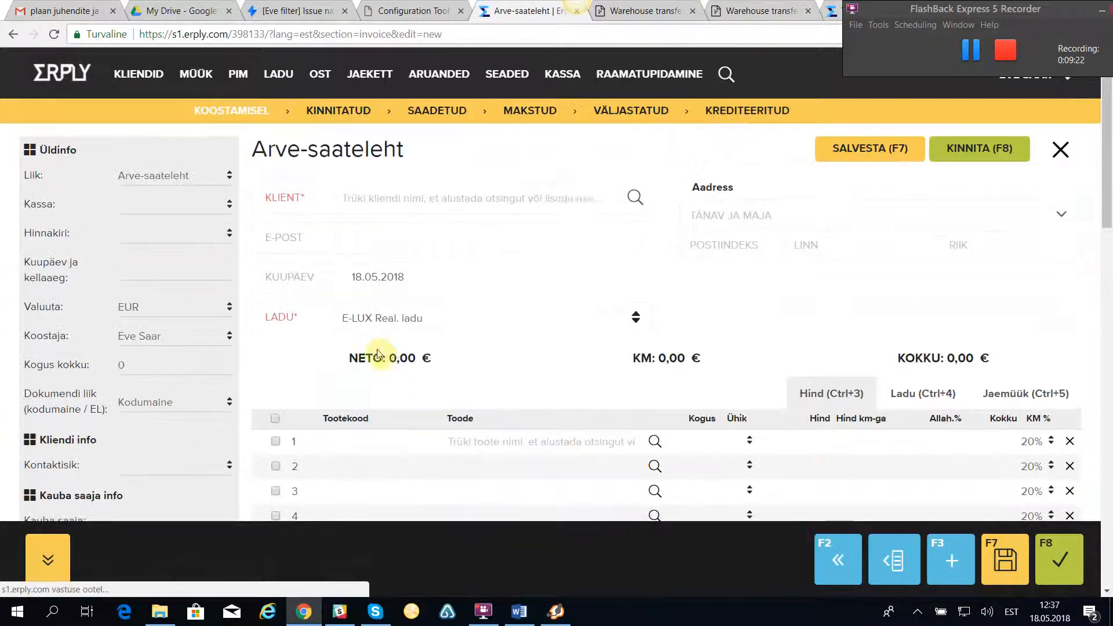
pyautogui.click(636, 197)
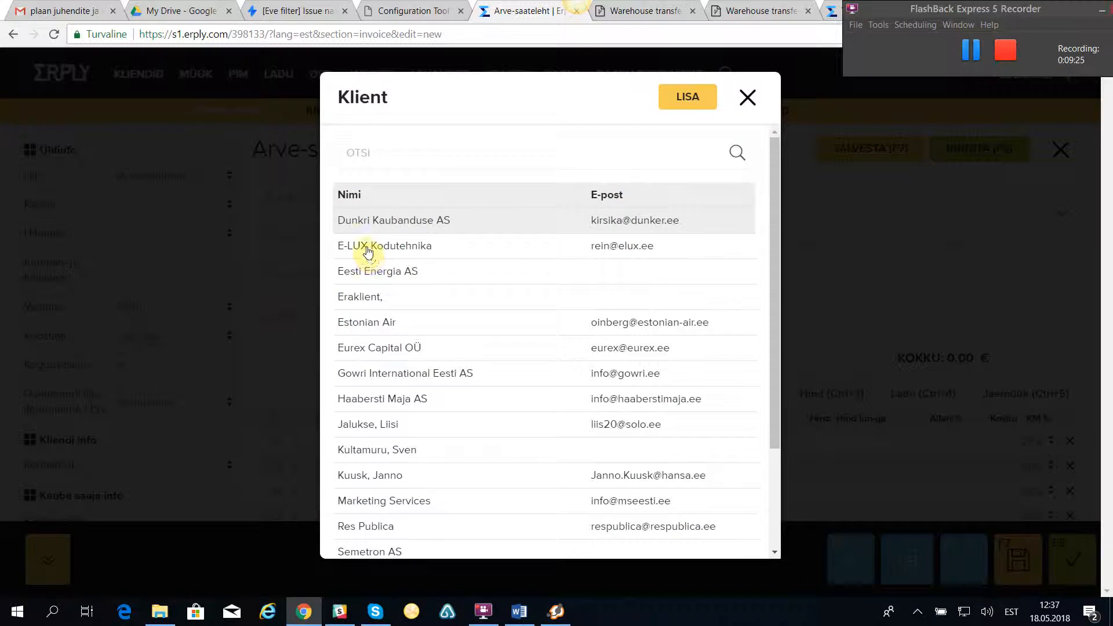
pyautogui.click(368, 251)
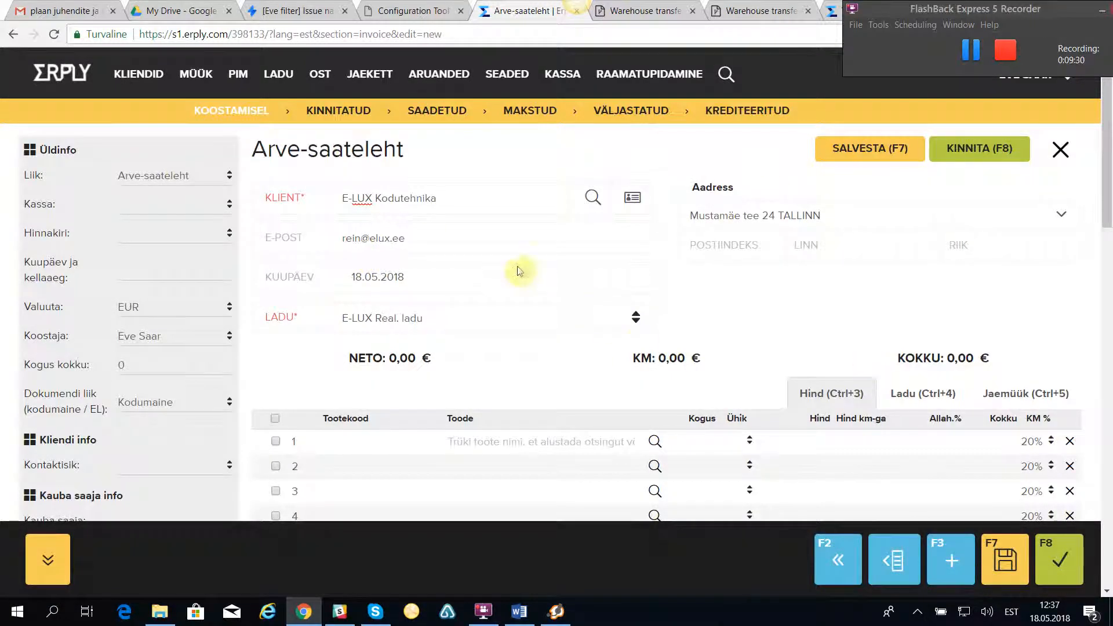
# Add one Kohvimasin Queen M2 and one Pump Domo 10 to the invoice's product rows.
pyautogui.click(655, 444)
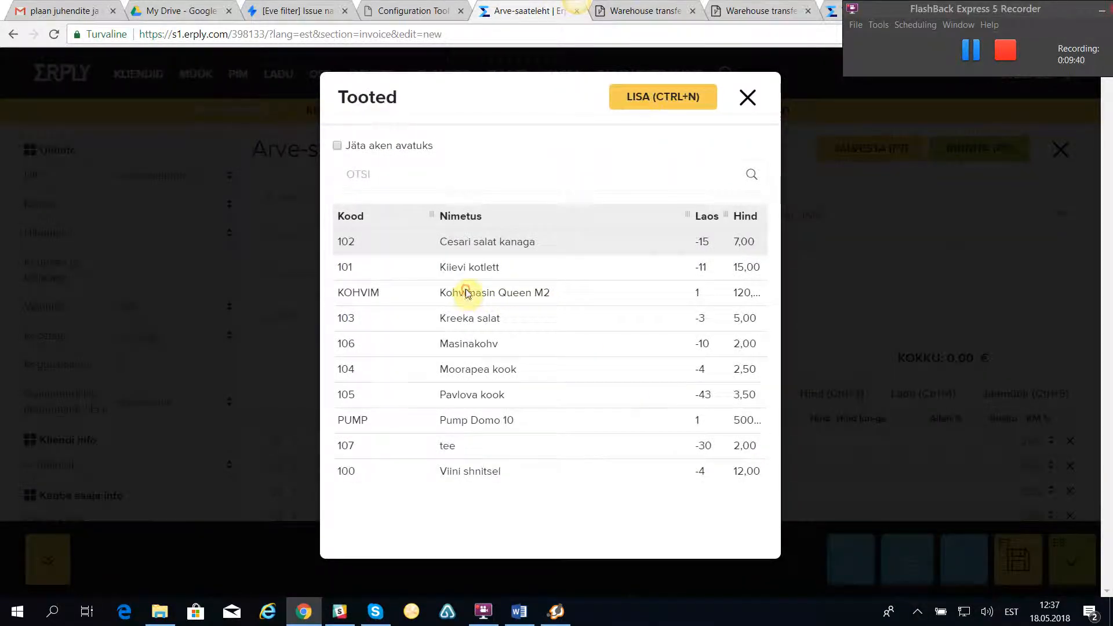
pyautogui.click(467, 292)
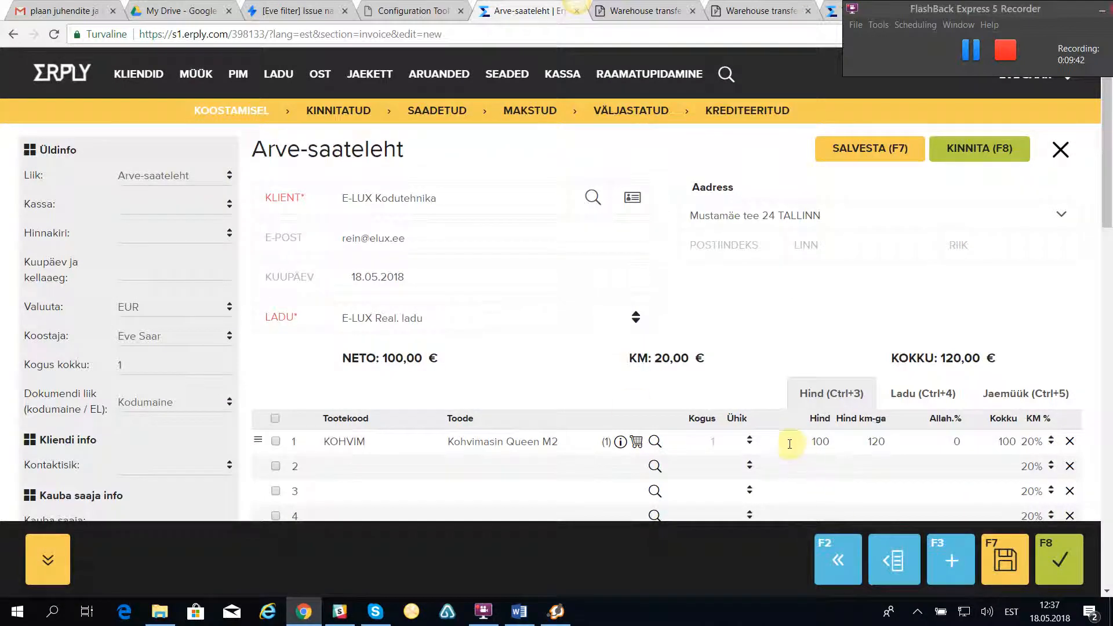
pyautogui.click(677, 448)
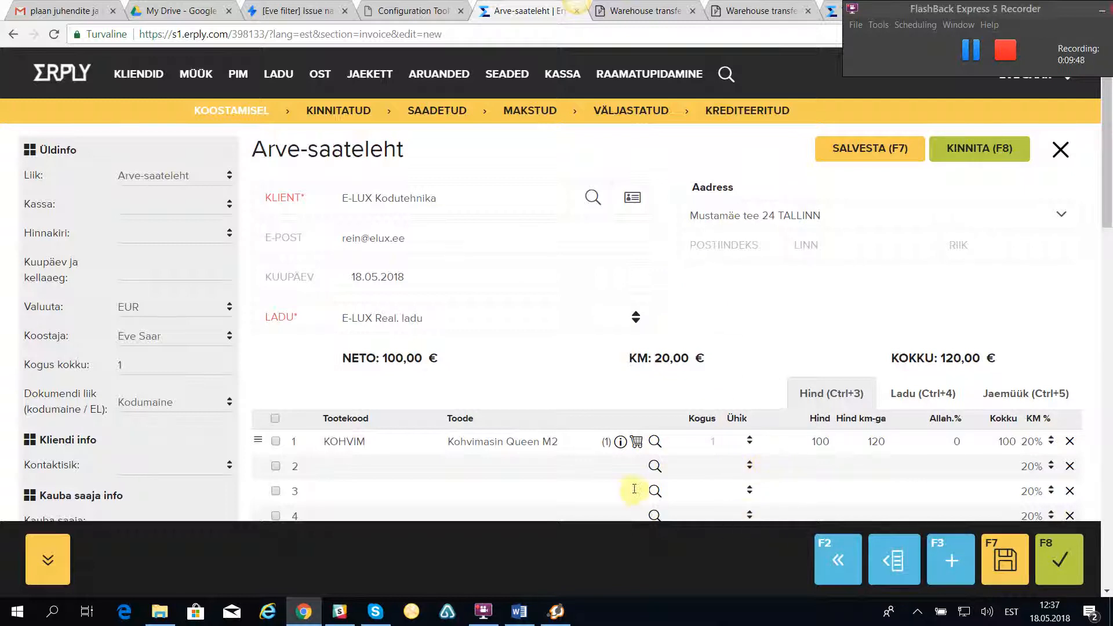
pyautogui.click(654, 466)
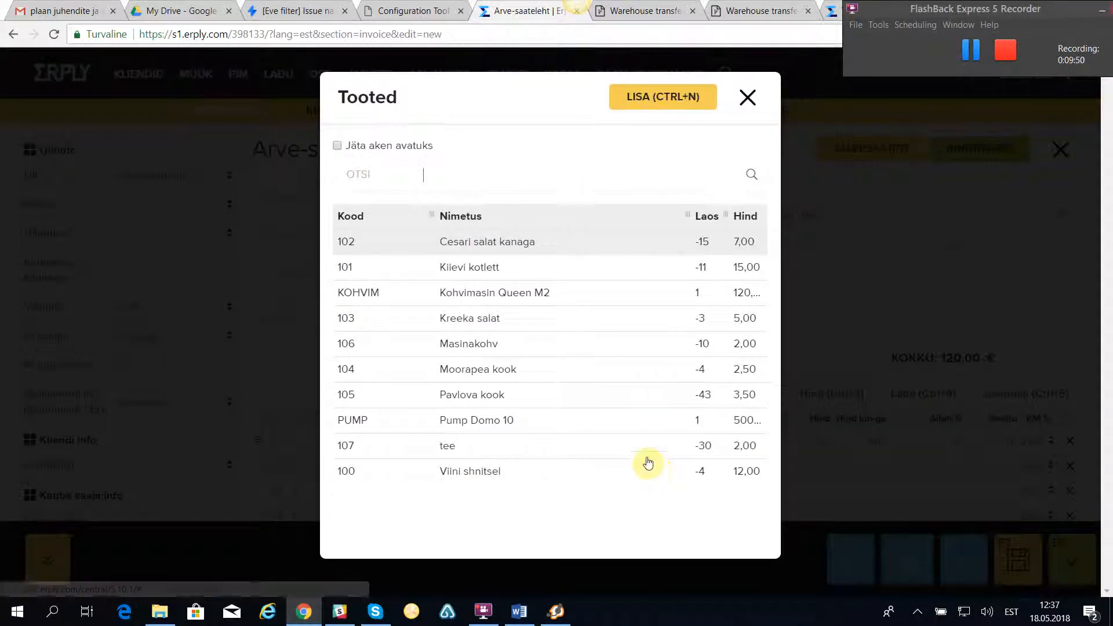
pyautogui.click(479, 421)
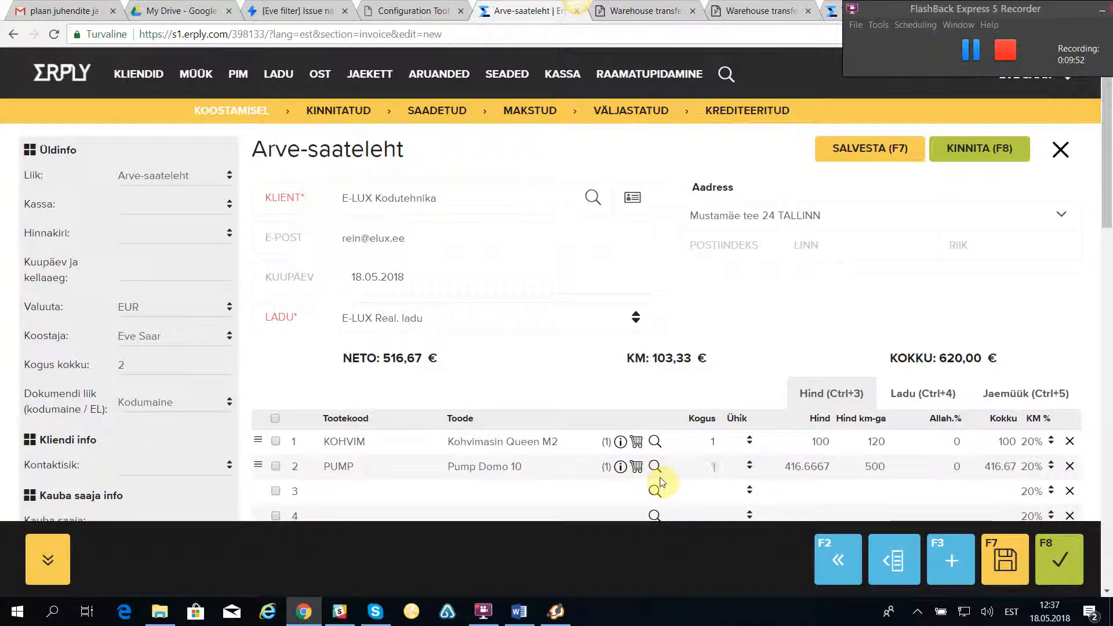
# Confirm the Arve-saateleht, issue its goods from the warehouse, and close the packing list printout.
pyautogui.click(967, 149)
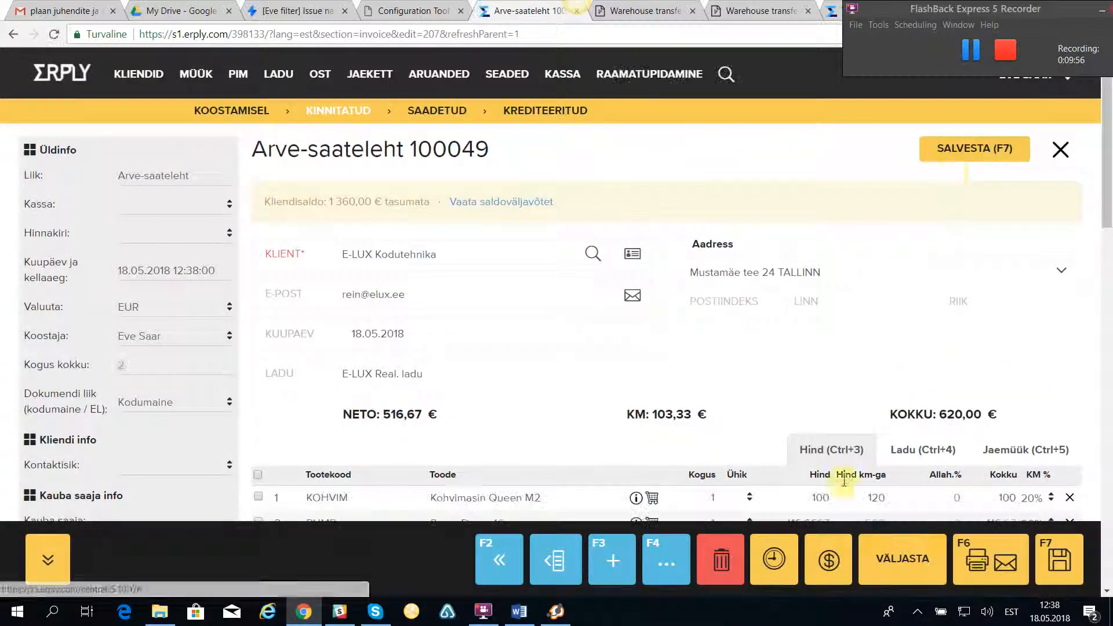
pyautogui.click(914, 558)
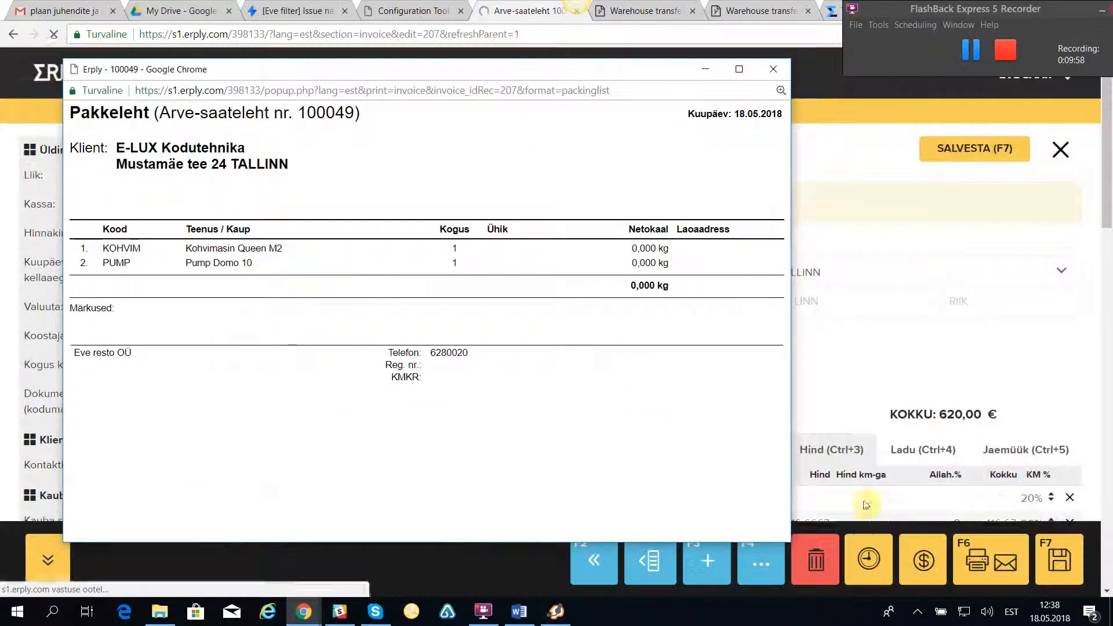
pyautogui.click(784, 69)
# Open the standard Estonian printout of the Arve-saateleht to check it, and close it.
pyautogui.click(1007, 559)
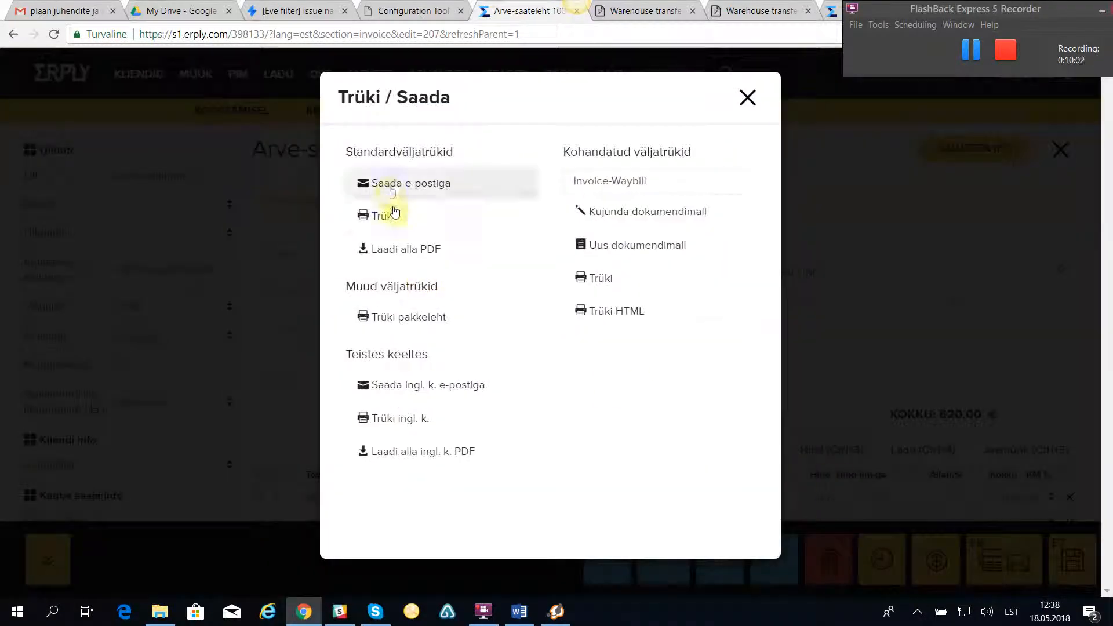
pyautogui.click(390, 215)
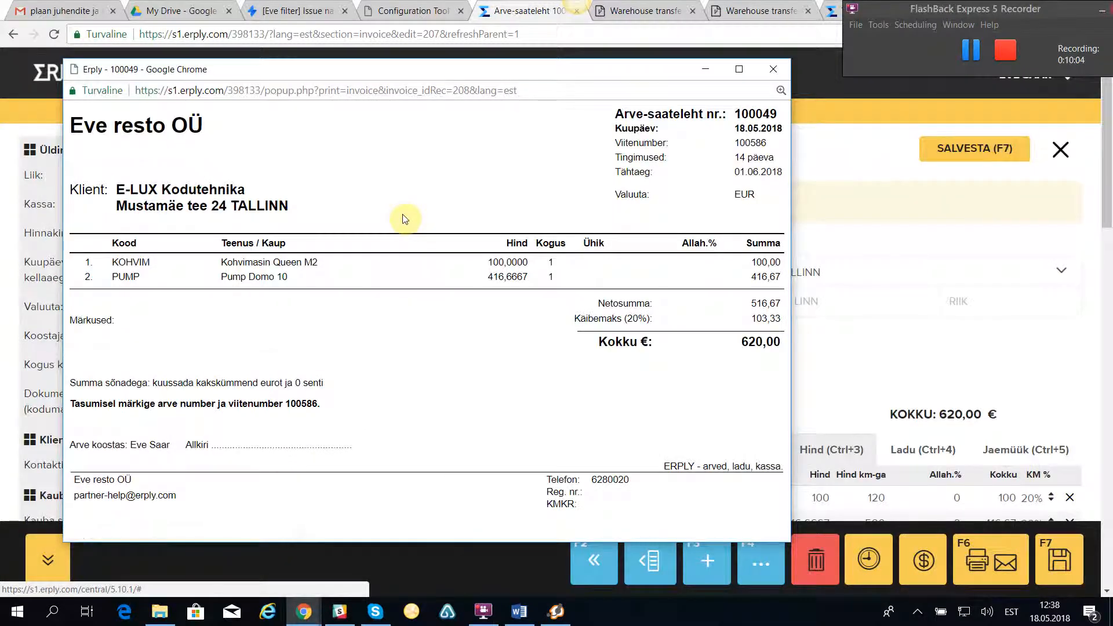
pyautogui.click(774, 69)
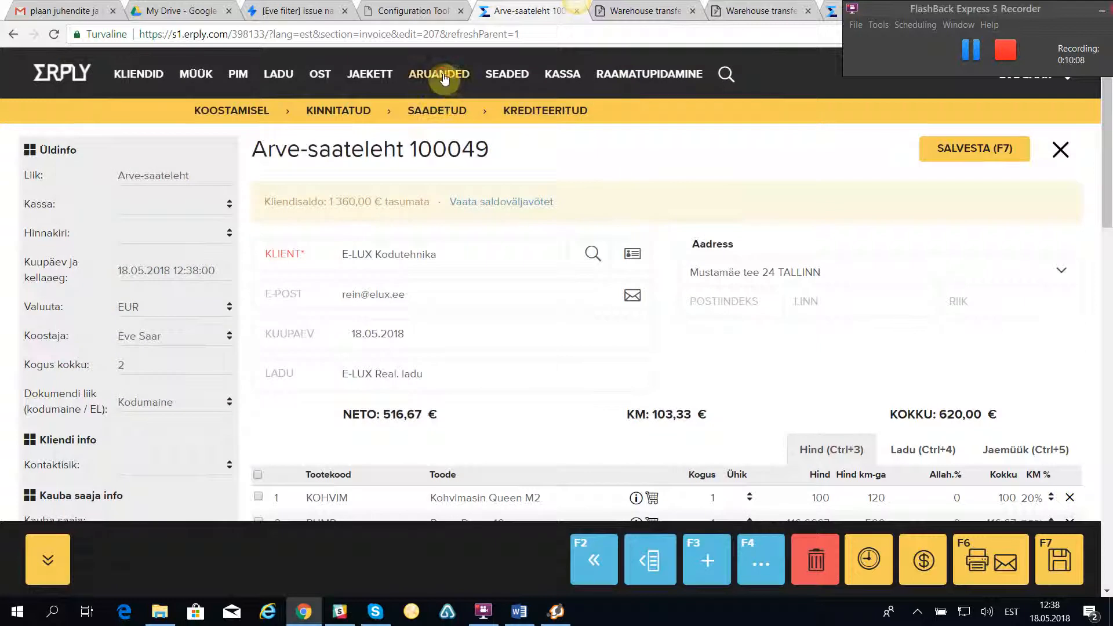
# Open the Laoseis report of all positive and negative stock levels for E-LUX Real. ladu and refresh its data.
pyautogui.moveTo(439, 75)
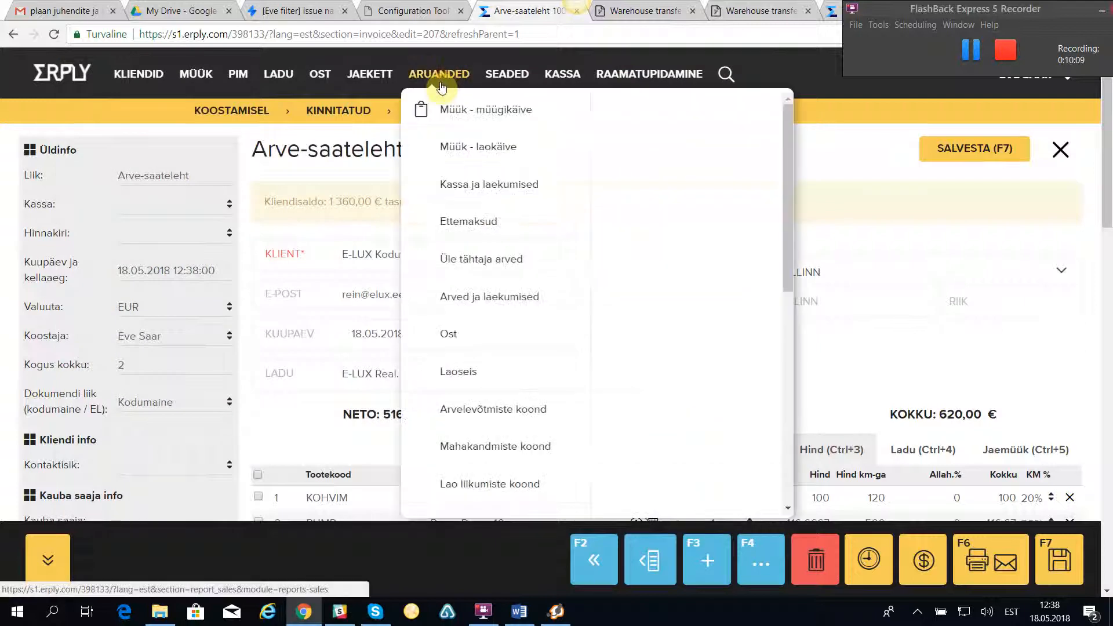
pyautogui.click(469, 372)
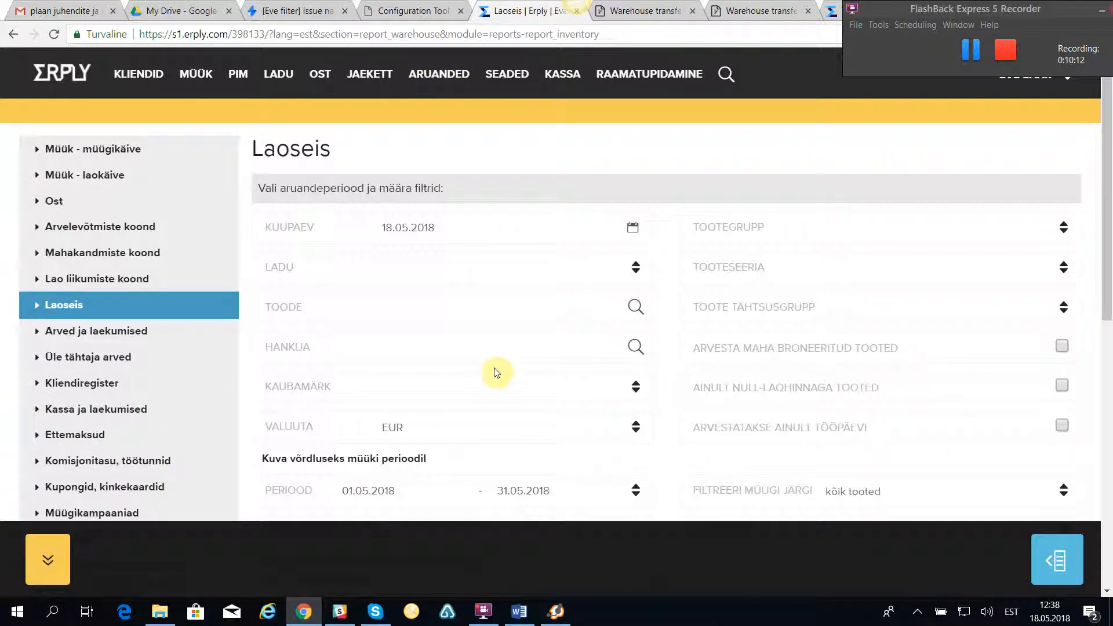
pyautogui.click(636, 268)
pyautogui.click(529, 348)
pyautogui.scroll(-8, 493, 406)
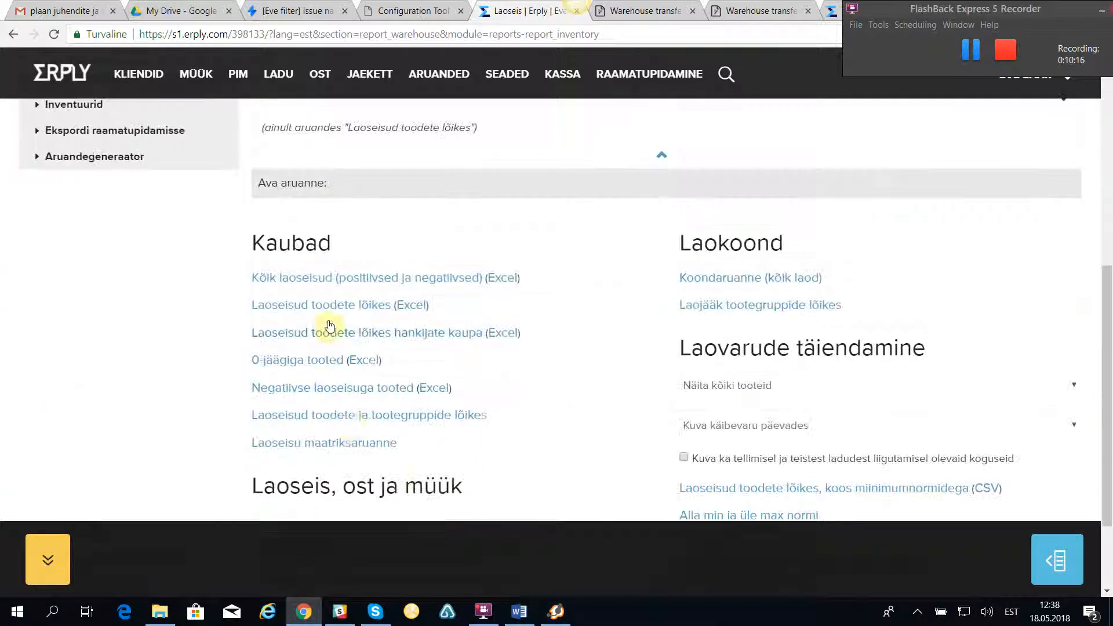
pyautogui.click(321, 280)
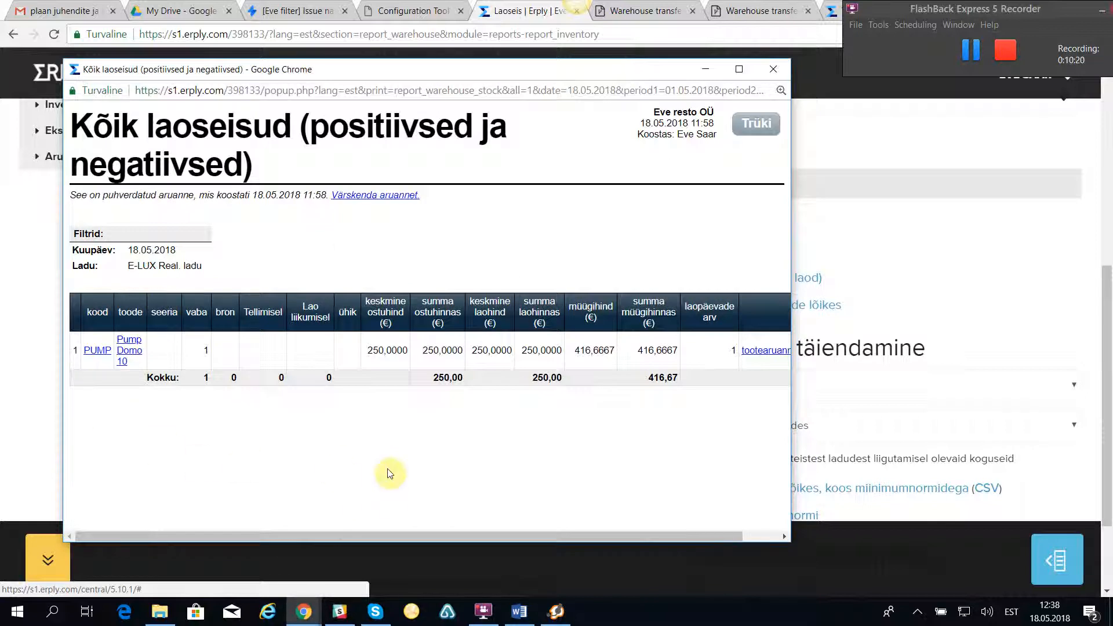
pyautogui.click(358, 196)
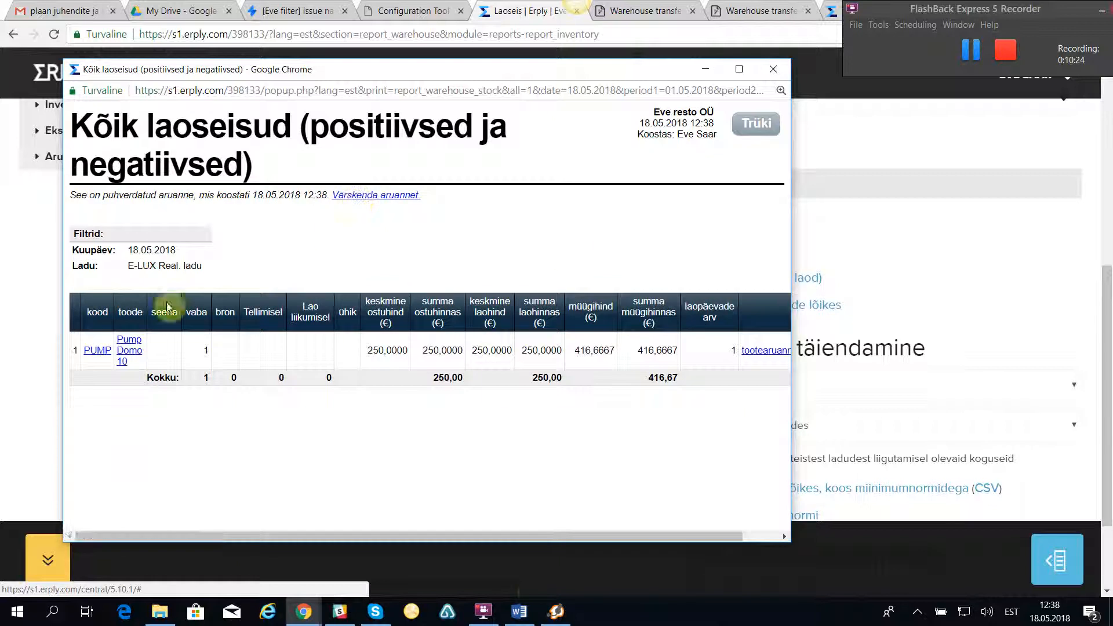